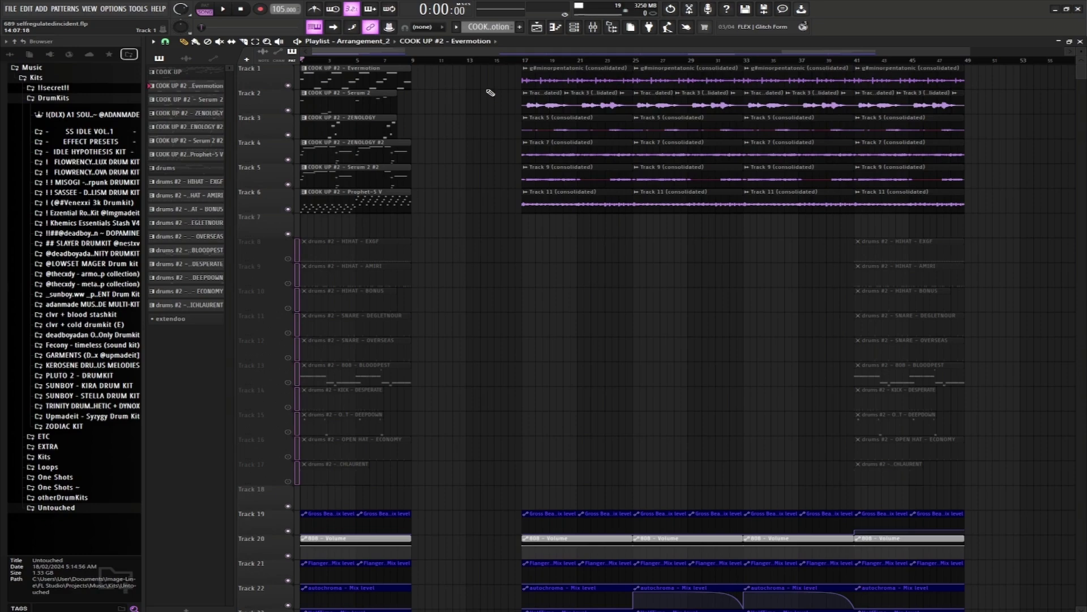
Open the Evermotion pattern's piano roll and briefly view the Evermotion instrument plugin.
double_click(400, 73)
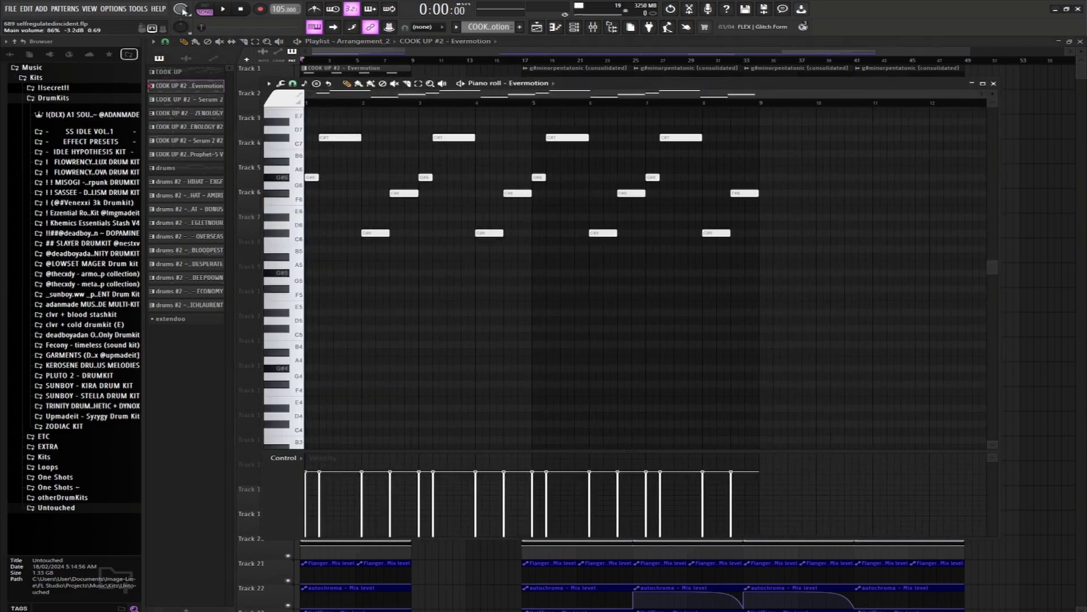
click(575, 32)
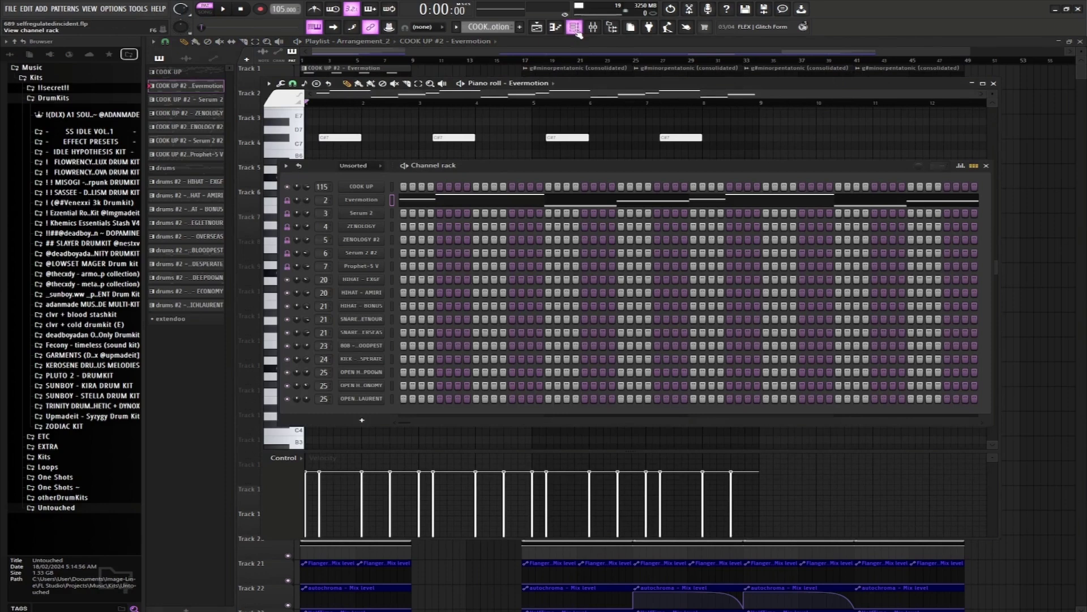
click(354, 202)
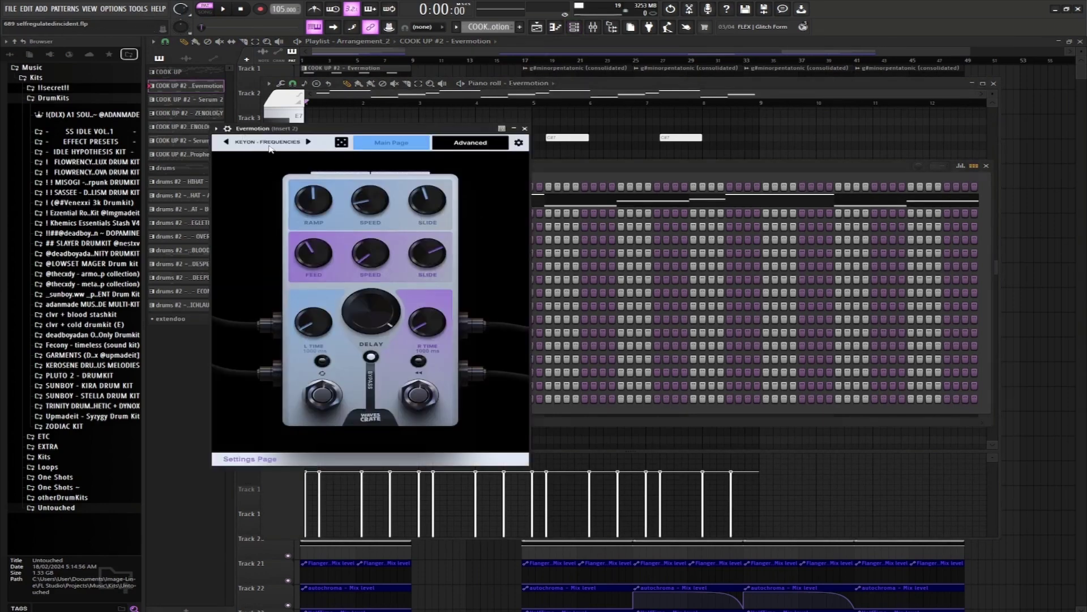
click(525, 129)
click(600, 86)
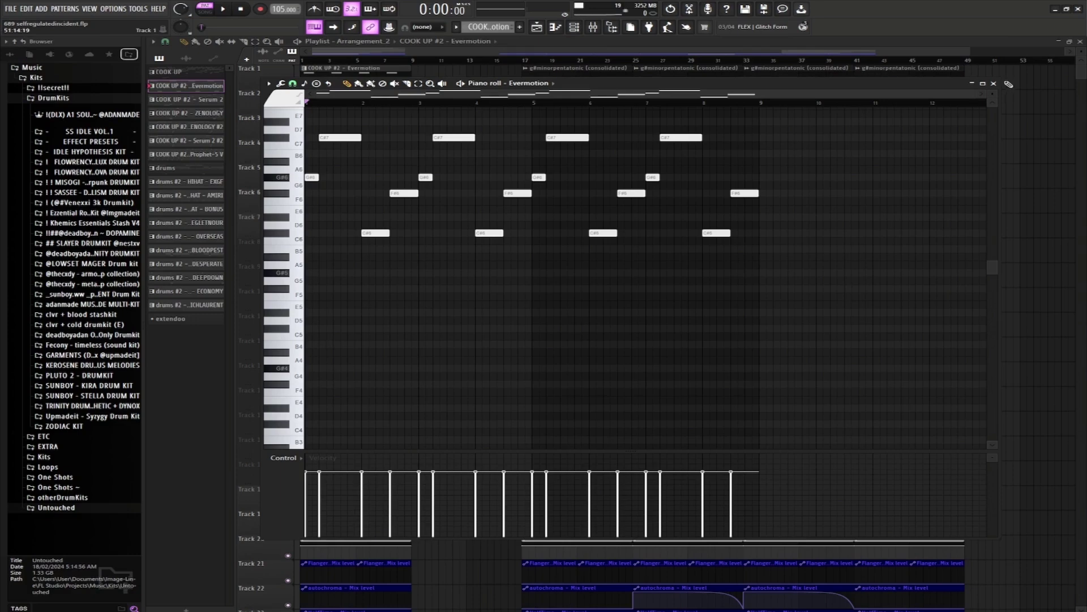
Close the Evermotion notes and open the Serum 2 pattern's piano roll.
click(993, 83)
key(F6)
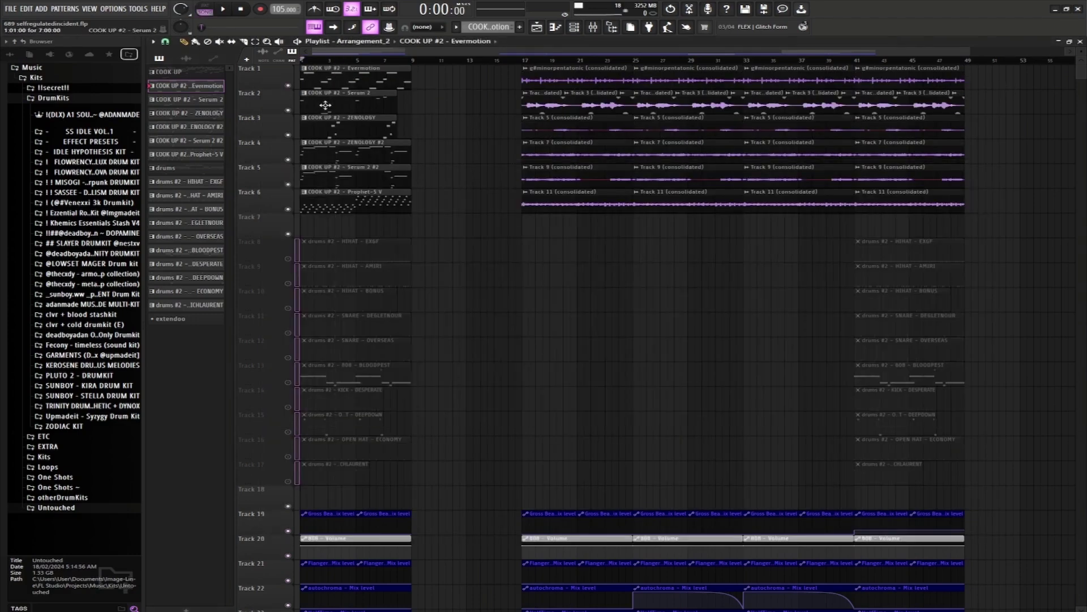
double_click(325, 104)
scroll(490, 199, down, 2)
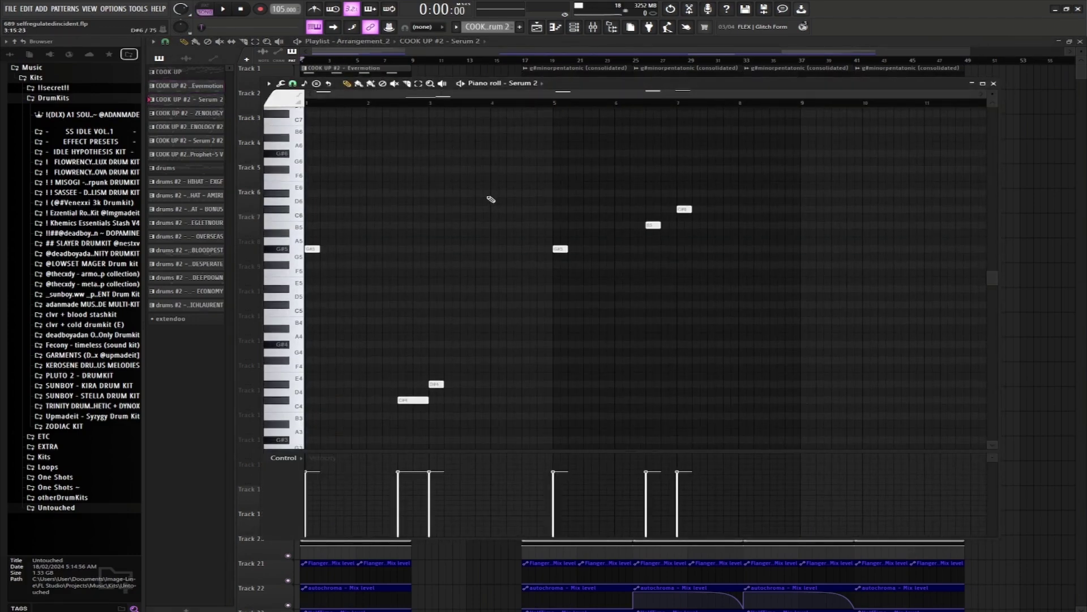
View the Serum 2 synth interface, audition its melody, then close the Serum 2 notes.
click(578, 29)
click(744, 210)
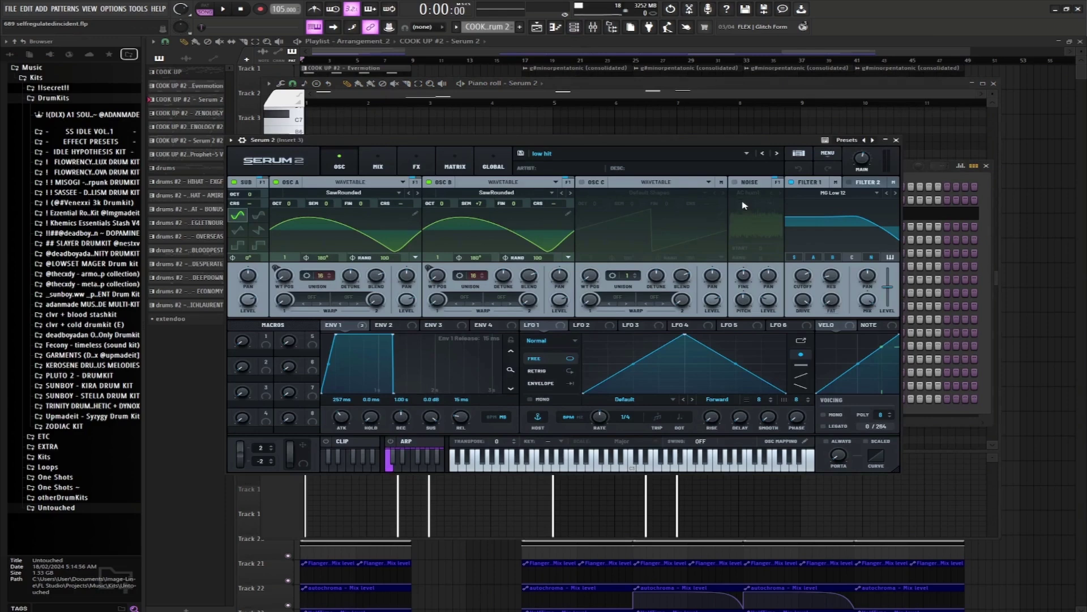
click(896, 139)
click(577, 100)
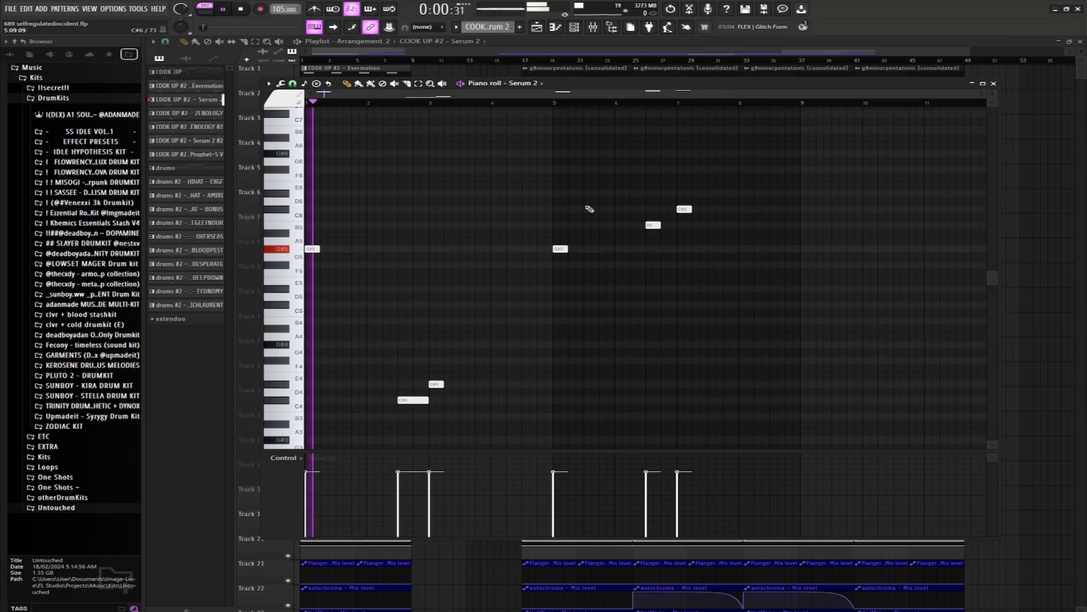
key(space)
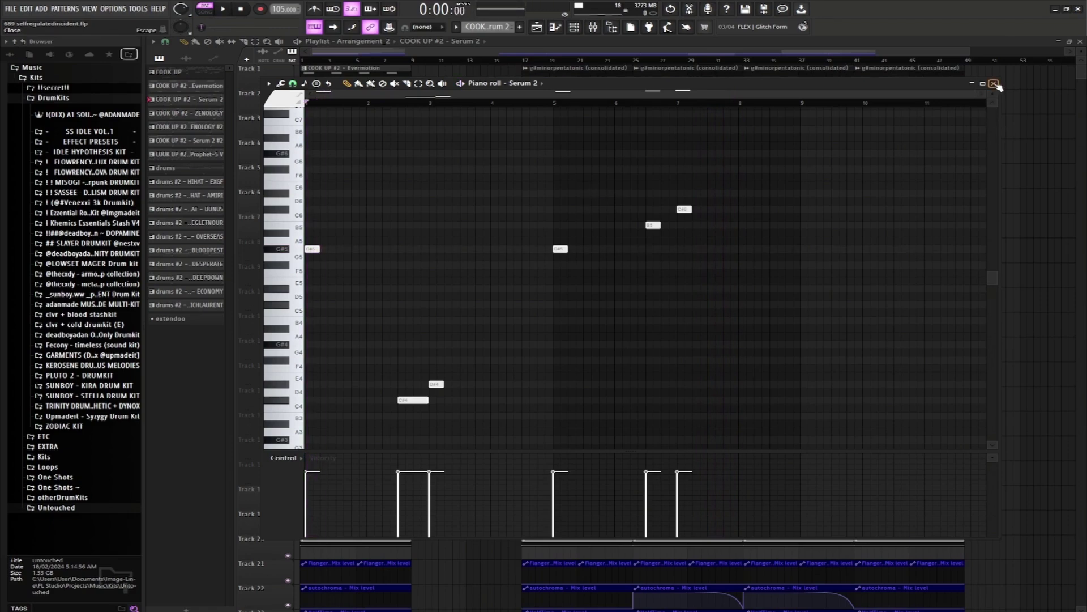
click(994, 84)
Open the ZENOLOGY pattern's notes along with its instrument interface.
double_click(363, 124)
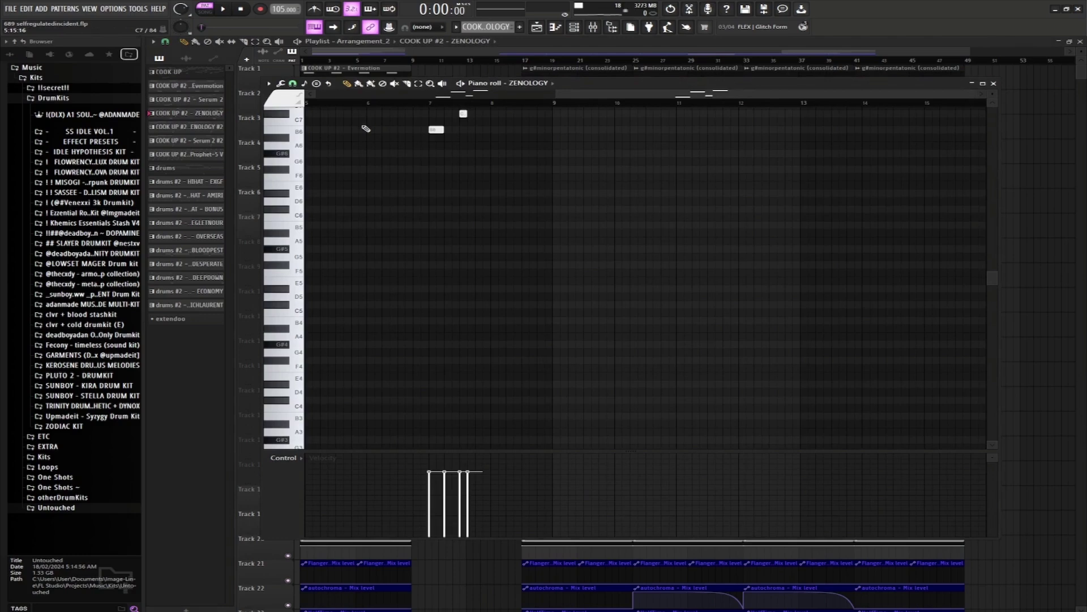
drag(594, 95, 544, 95)
key(F6)
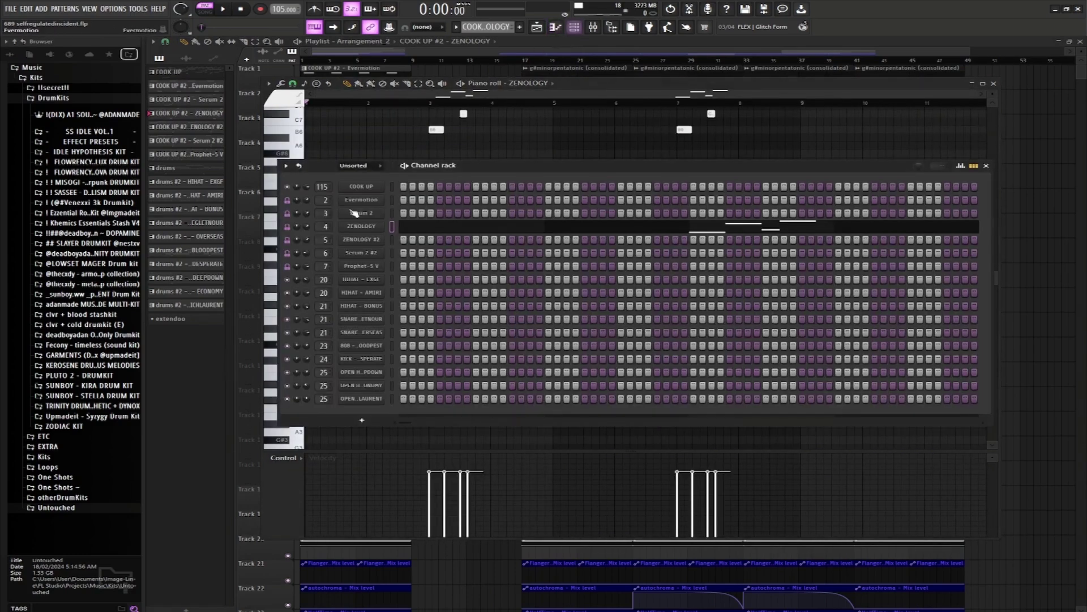
Close the ZENOLOGY interface, preview its melody, and view the ZENOLOGY #2 Synth Hero patch.
click(499, 151)
key(F6)
scroll(589, 208, up, 8)
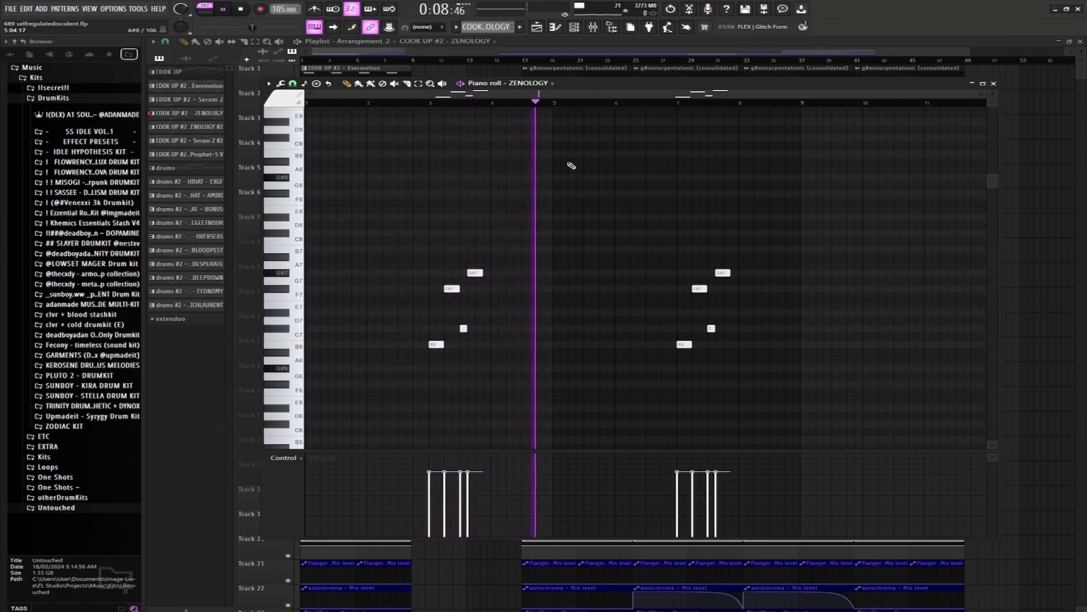
click(575, 26)
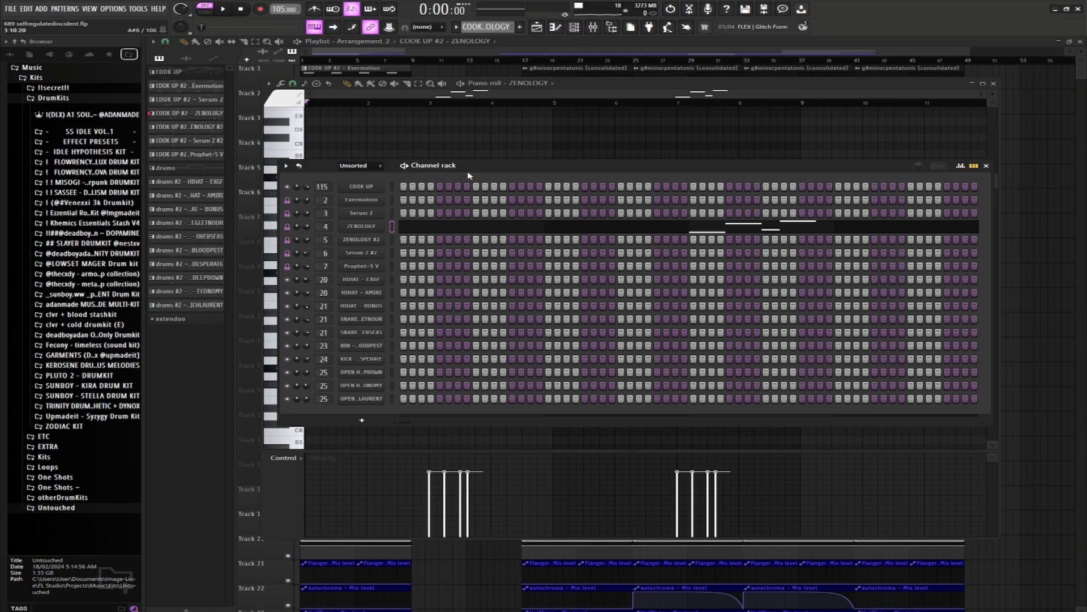
click(363, 238)
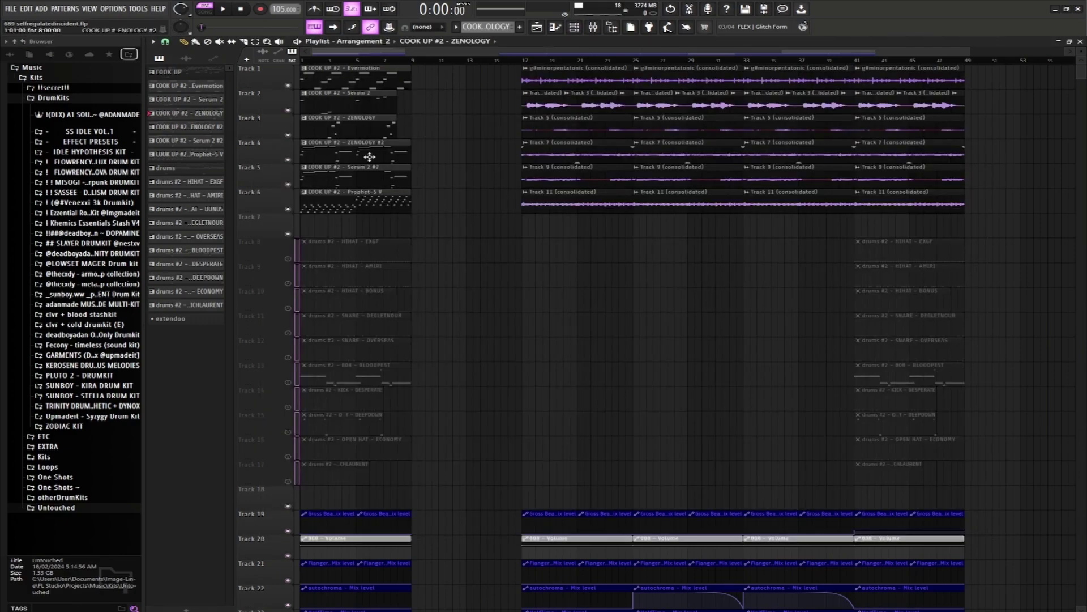
double_click(369, 157)
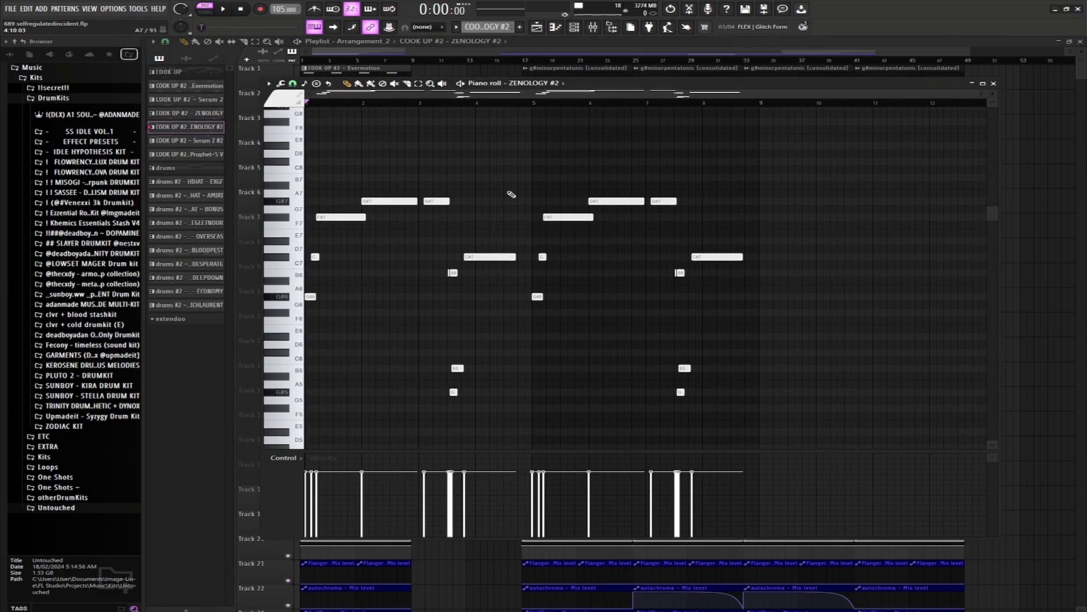
key(space)
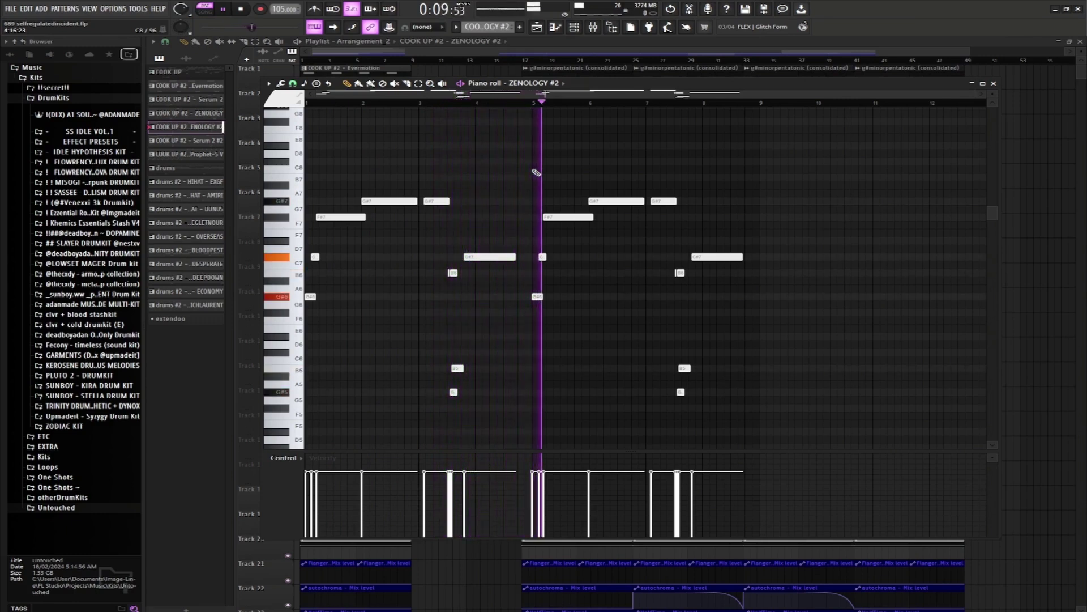
key(space)
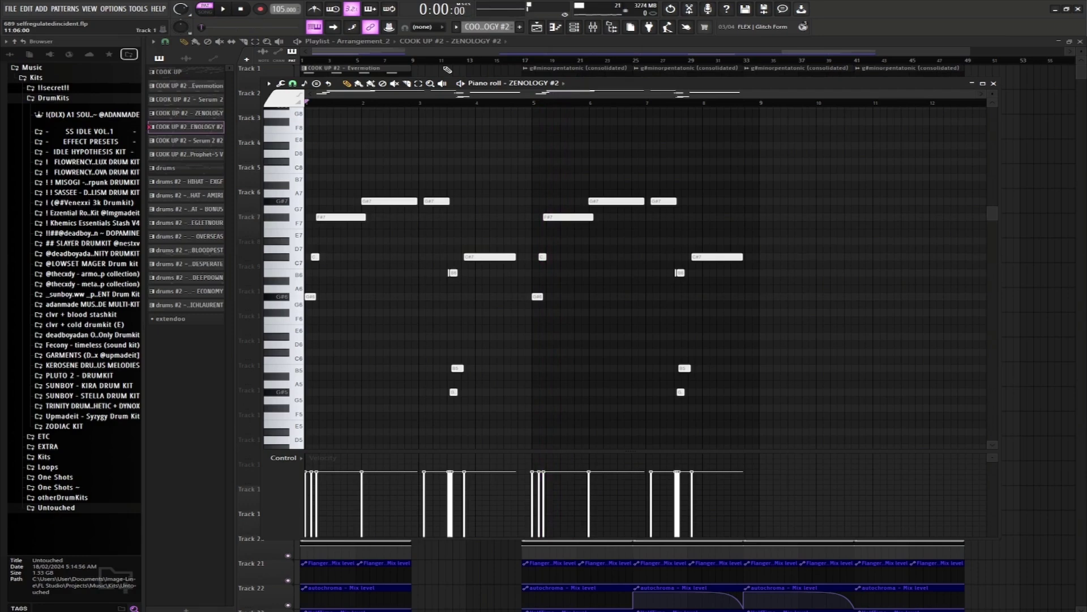
key(F7)
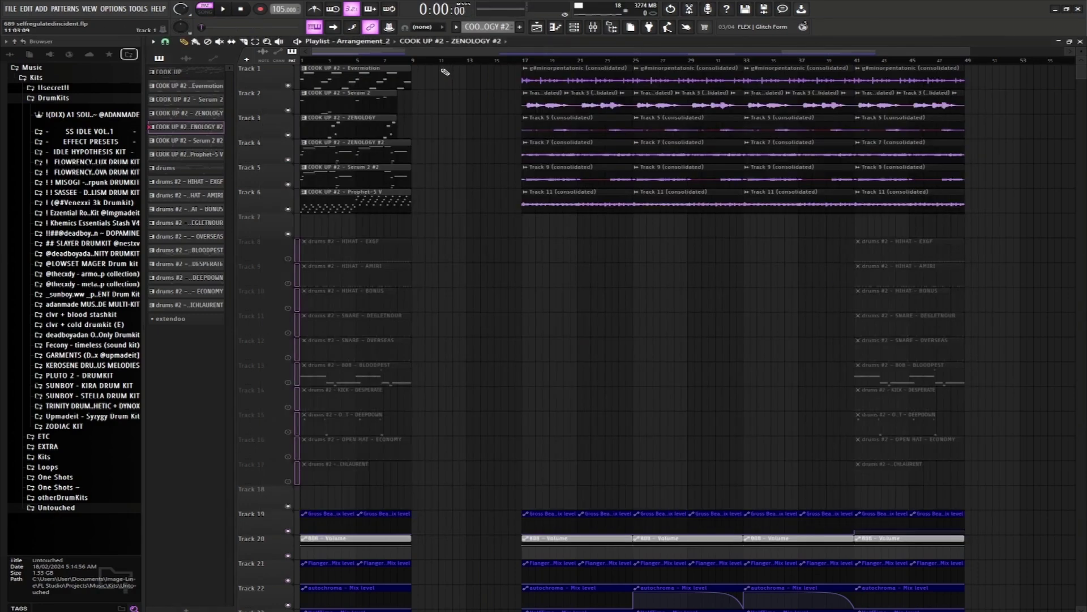
Open the Serum 2 #2 pattern's notes and briefly view its synth interface.
double_click(375, 181)
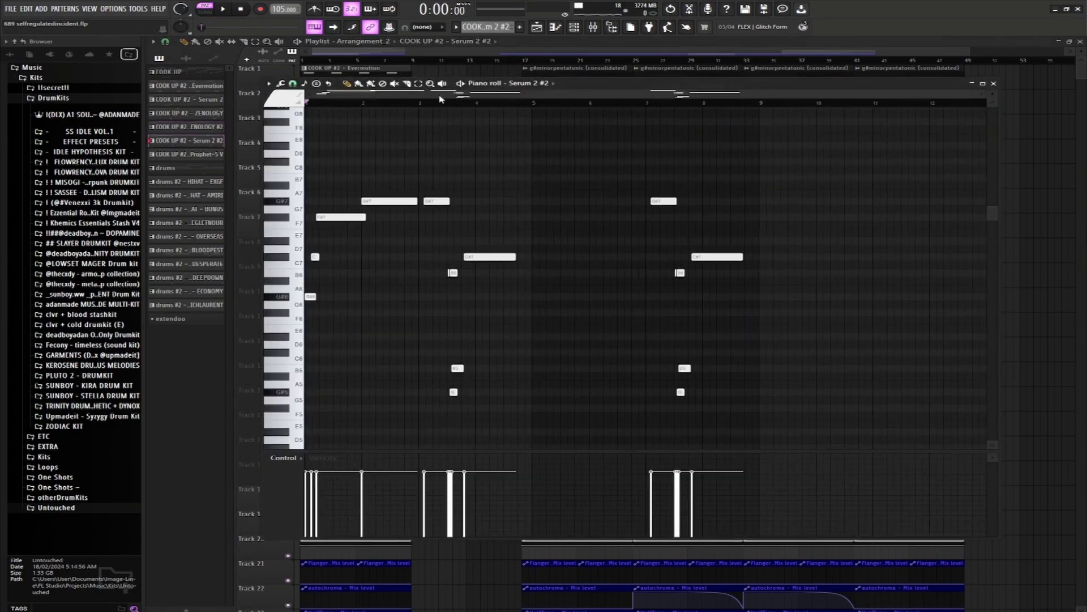
click(575, 28)
click(376, 256)
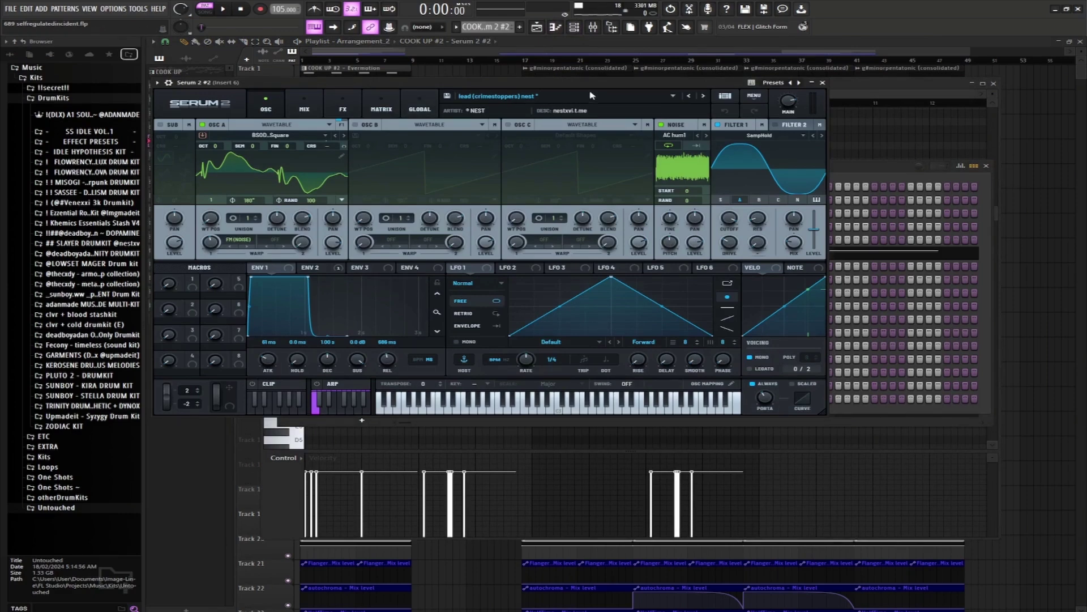
click(822, 83)
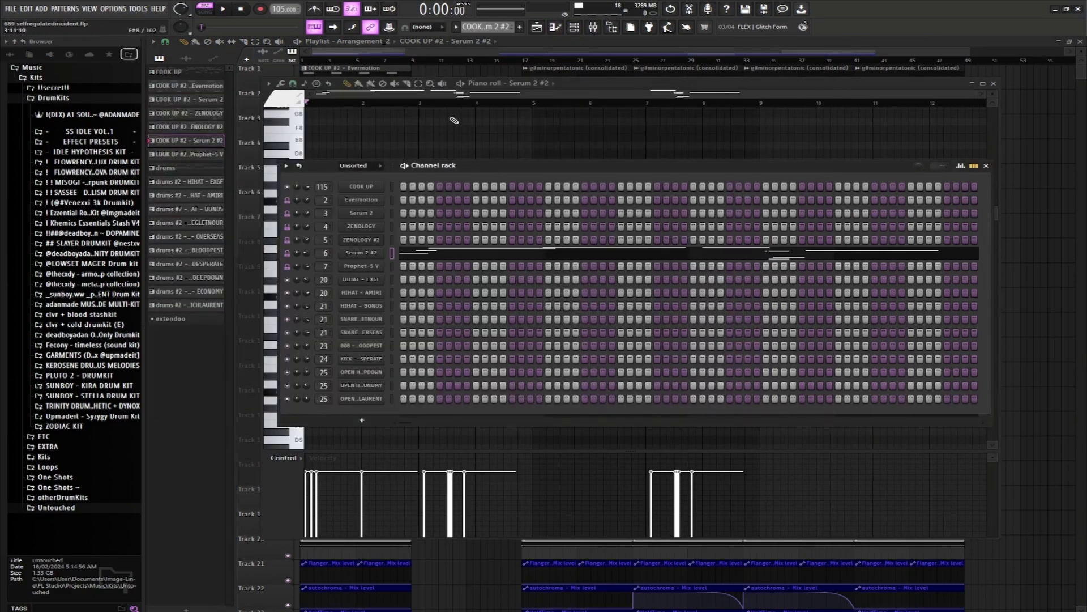
key(F6)
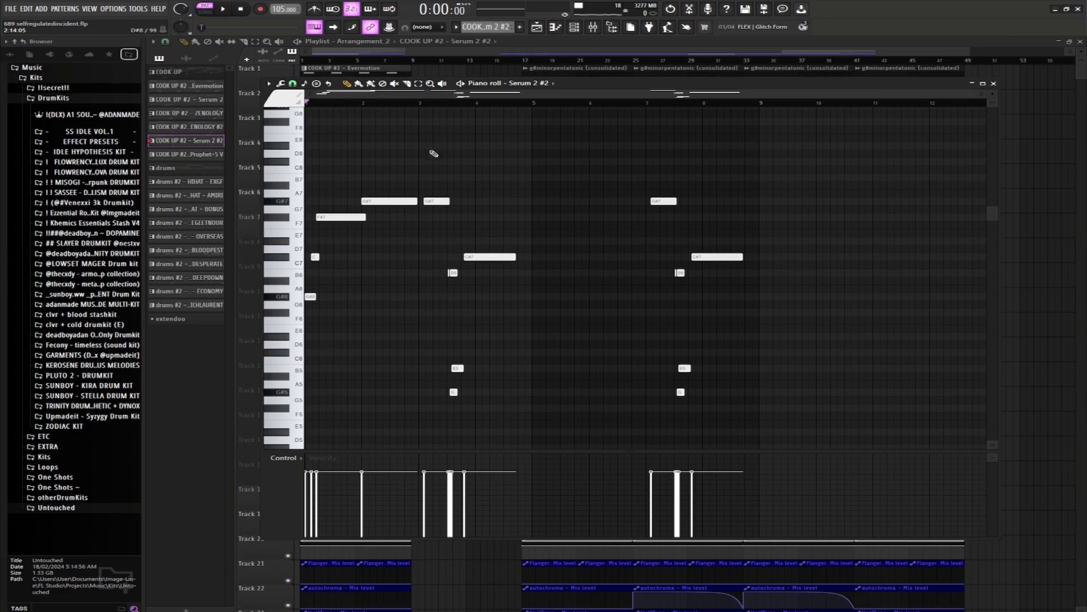
Play the Serum 2 #2 melody, stop it, select the four leftmost notes, and close the notes.
key(space)
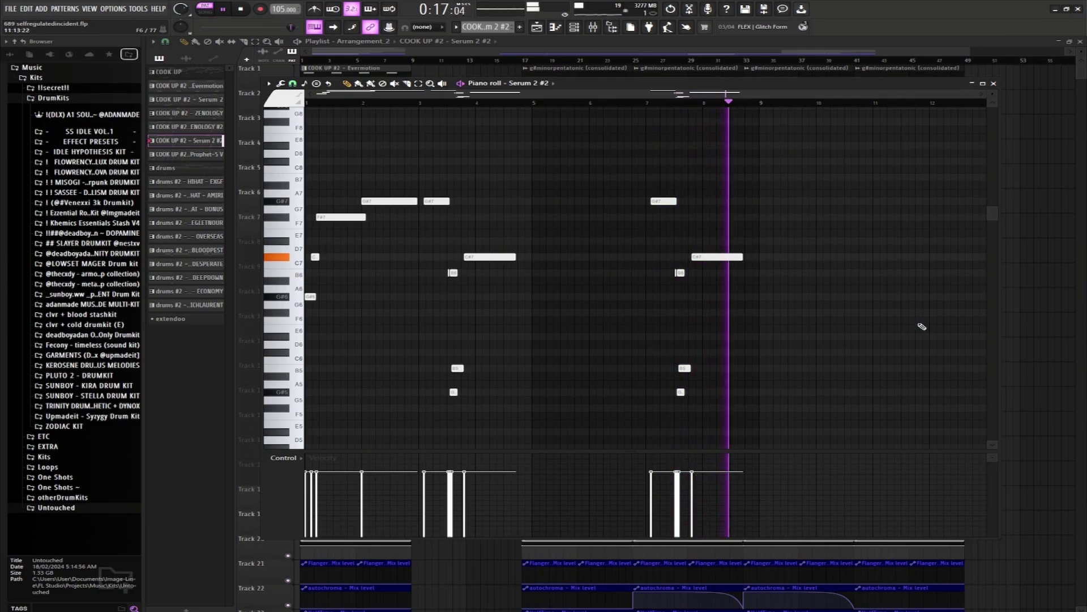
key(space)
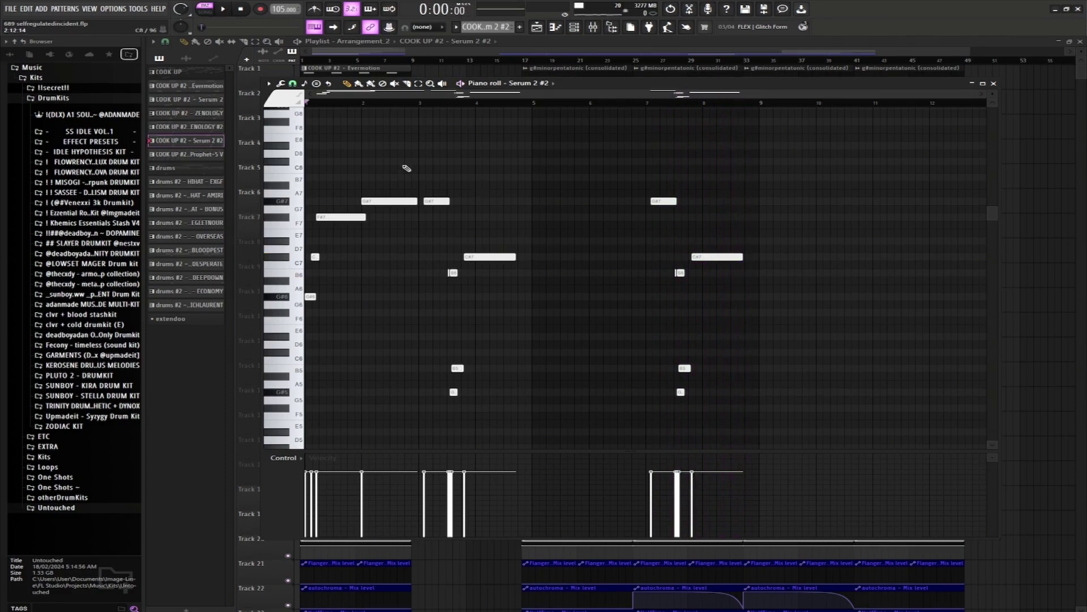
drag(407, 168, 401, 372)
key(F7)
Open the Prophet-5 V arpeggio notes, view its synth, and stop playback back at bar 1.
double_click(380, 204)
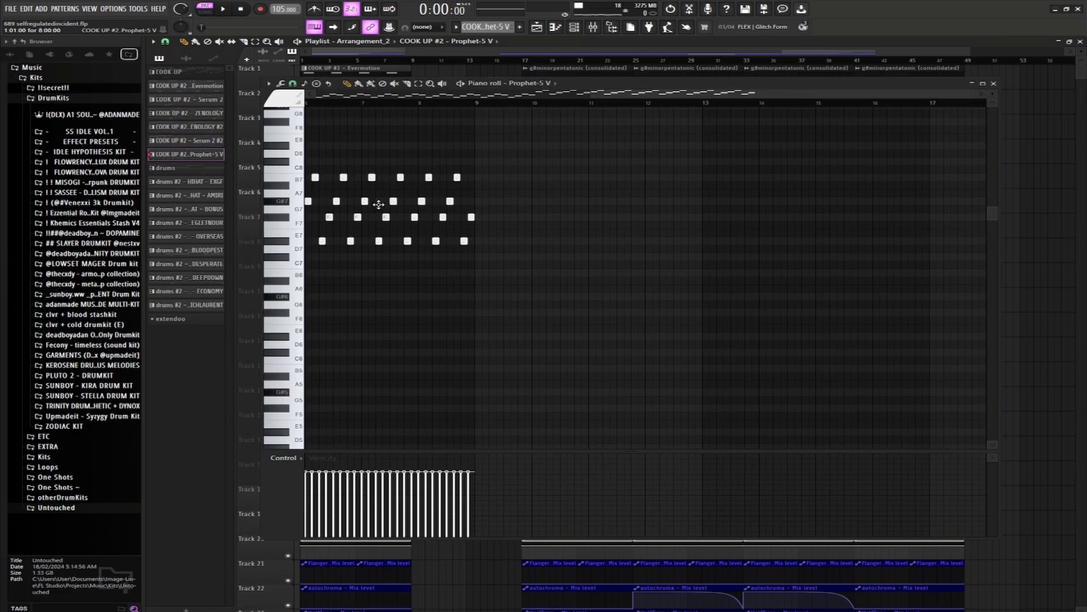
click(570, 31)
click(361, 265)
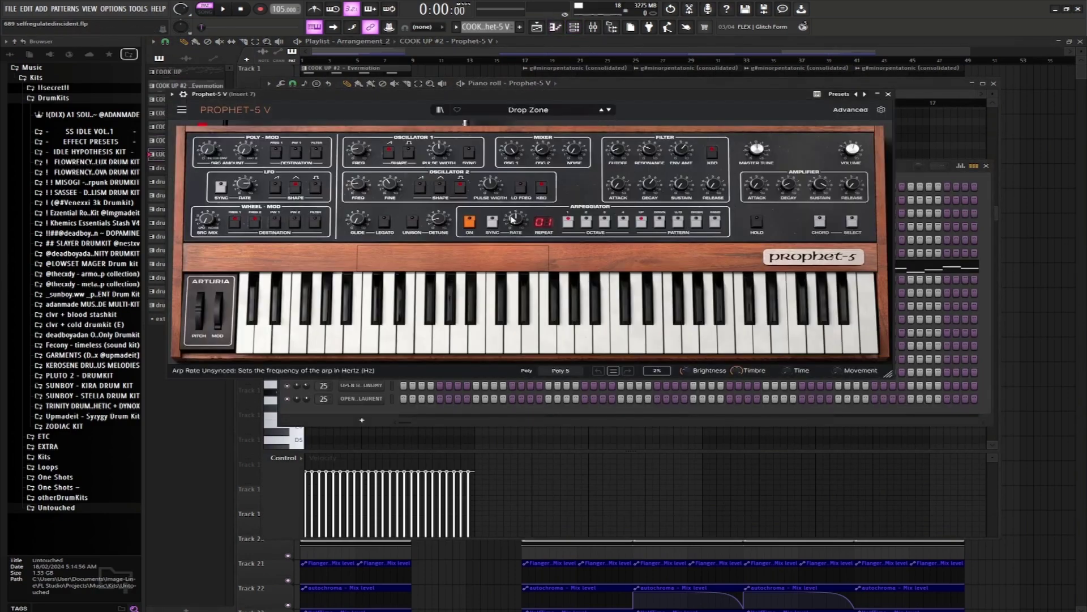
click(888, 95)
click(405, 96)
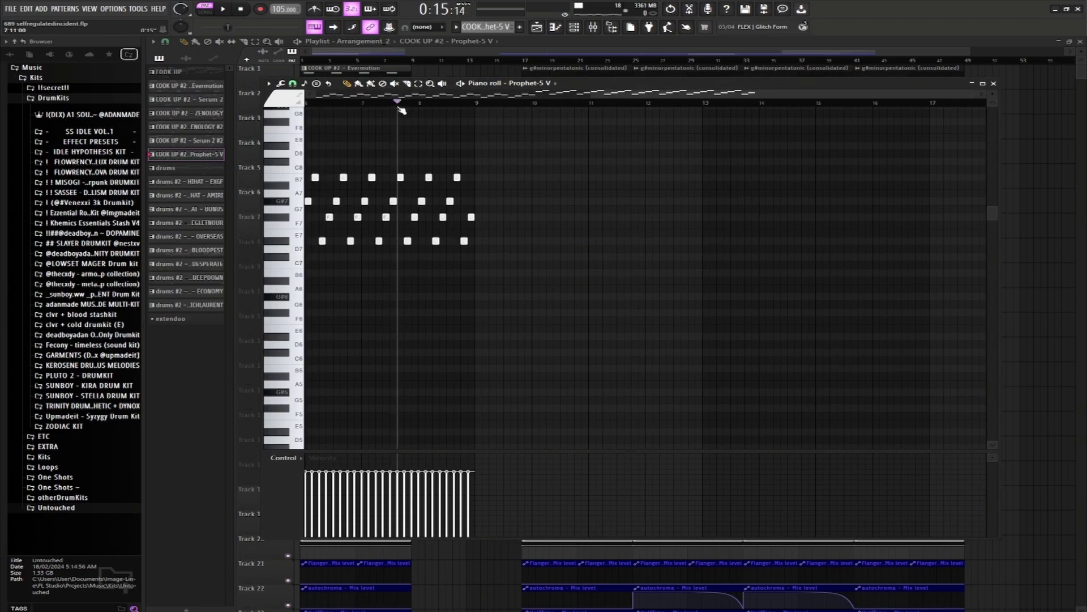
key(space)
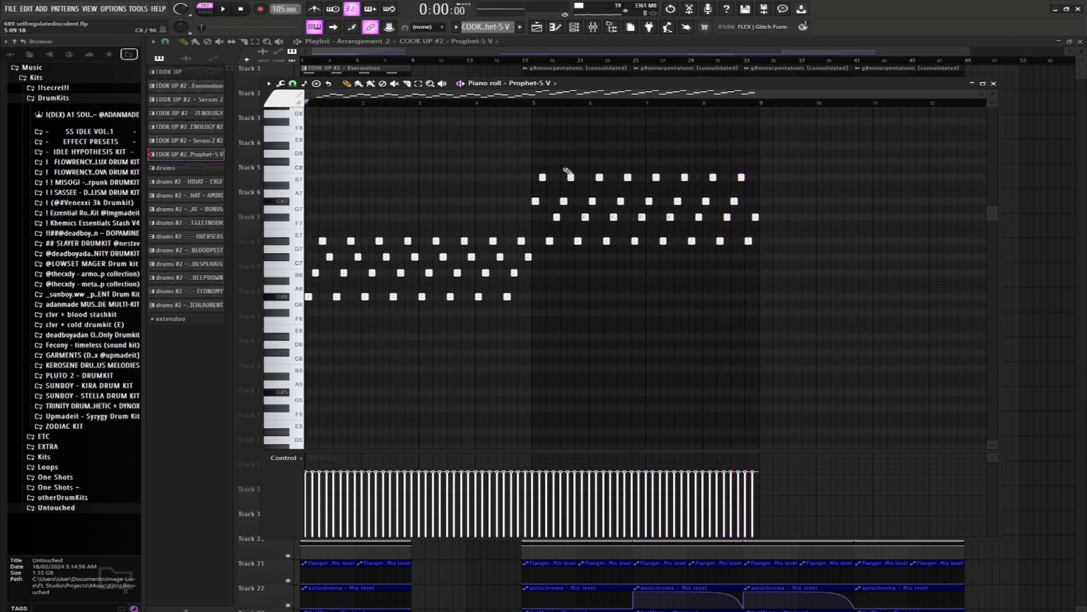
Close the Prophet-5 V notes and inspect the Melody Bus Fruity parametric EQ 2 in the mixer.
click(994, 84)
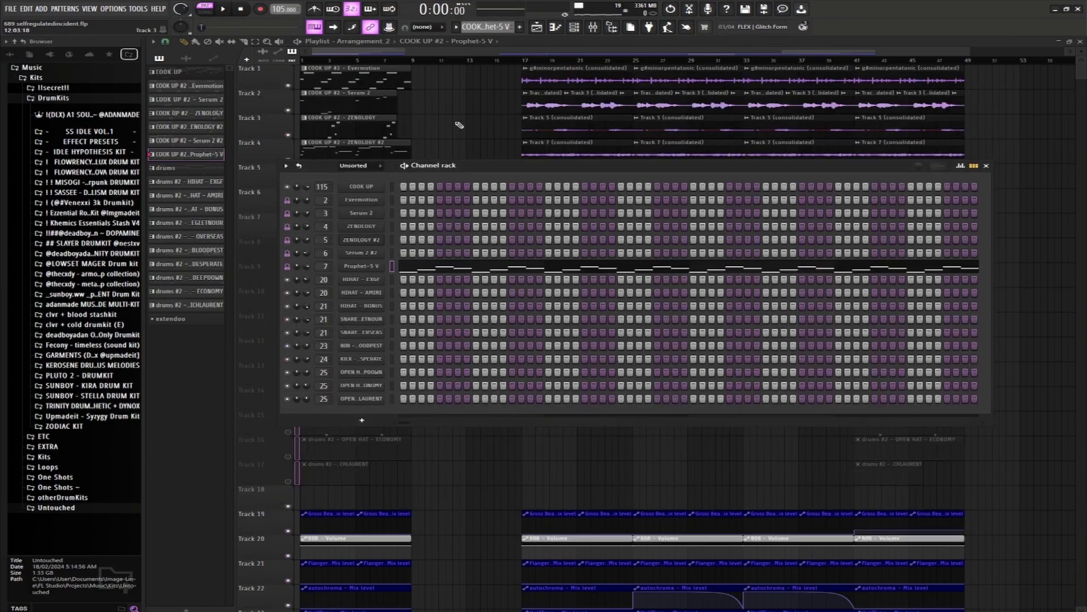
key(F6)
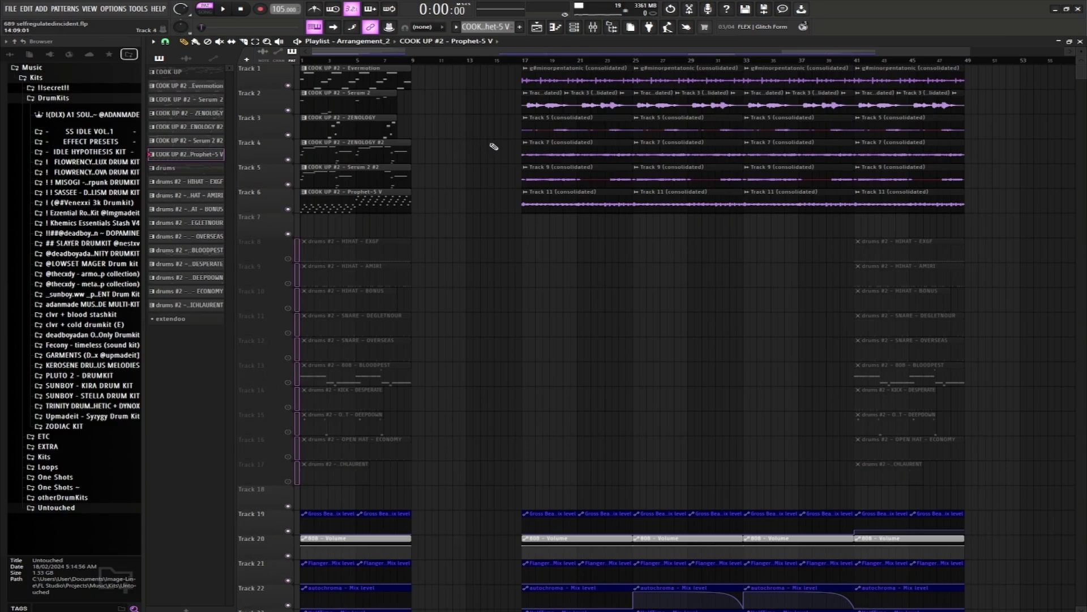
click(593, 26)
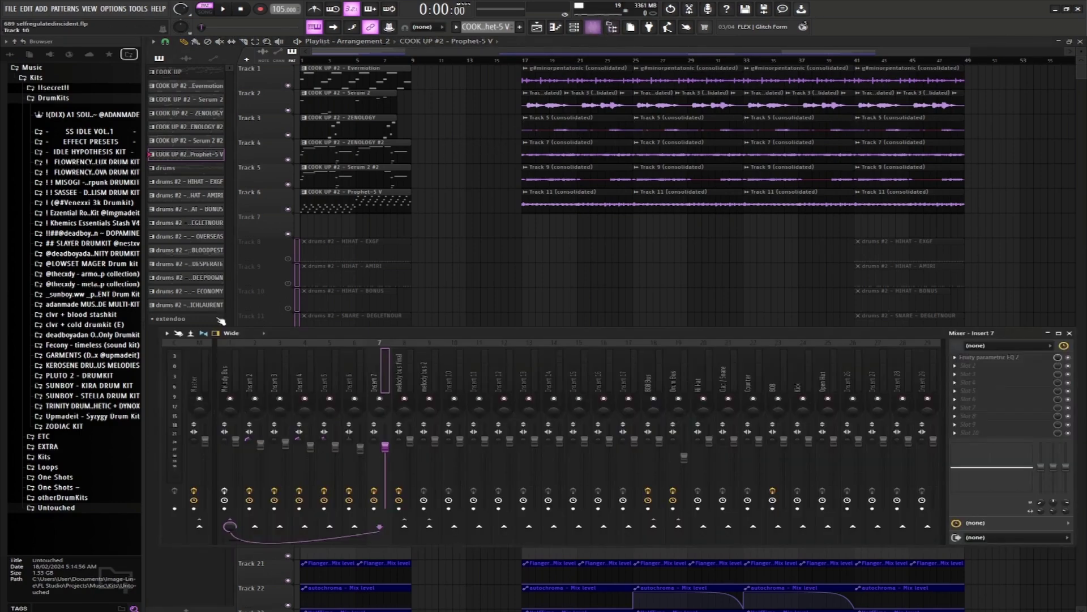
click(225, 369)
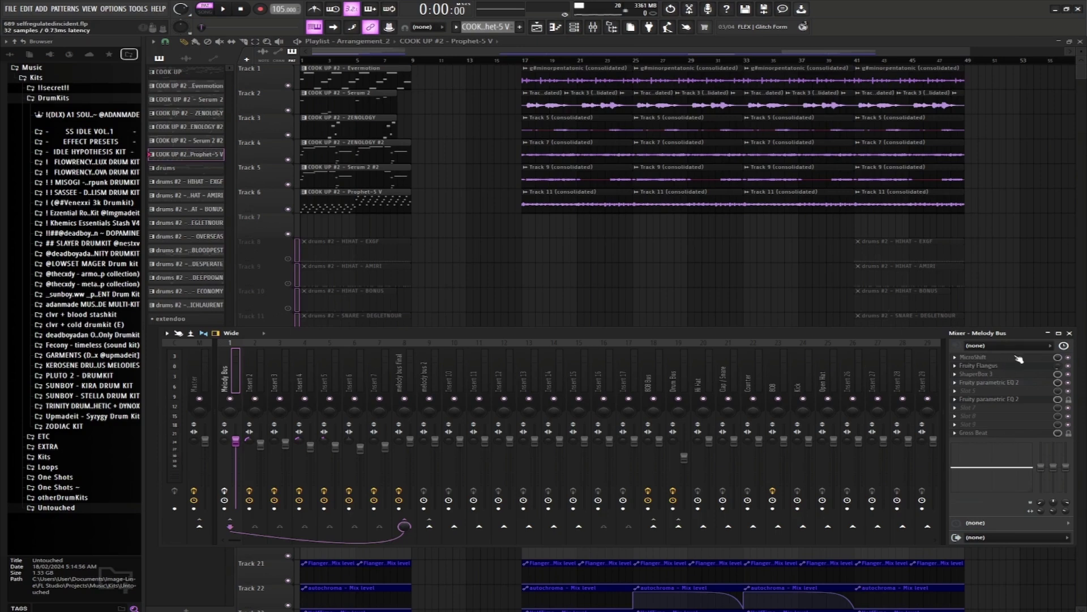
click(1017, 383)
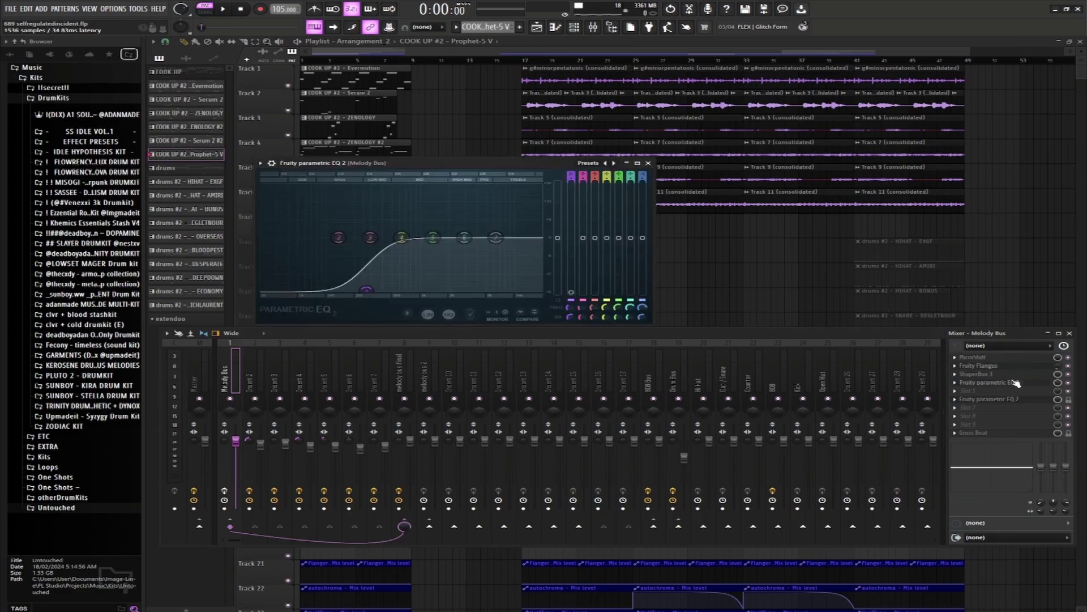
click(1017, 383)
click(1070, 333)
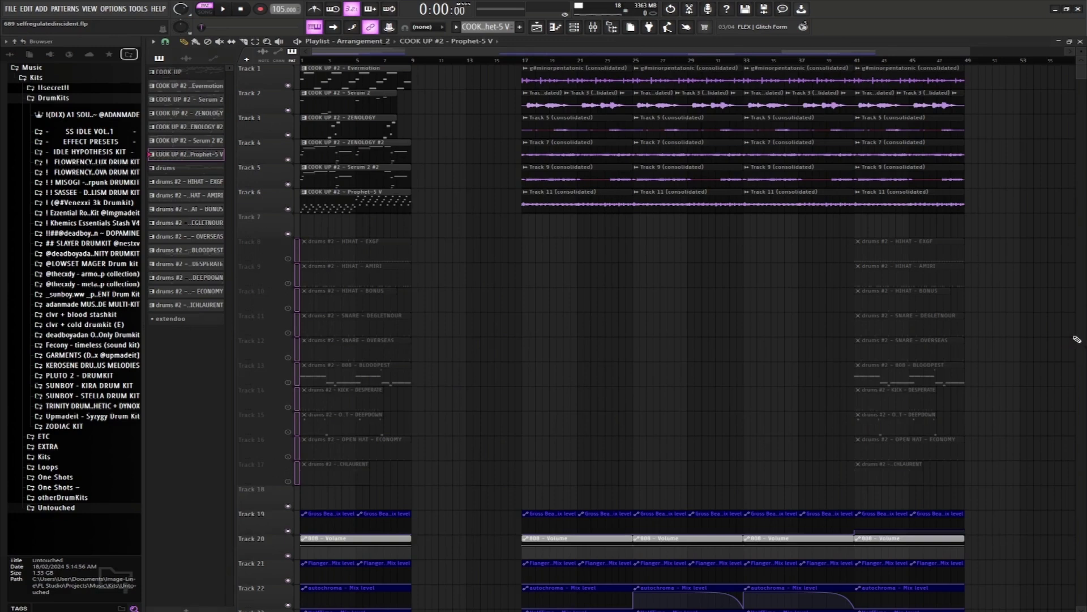
Play the arrangement from bar 17, then stop.
click(565, 56)
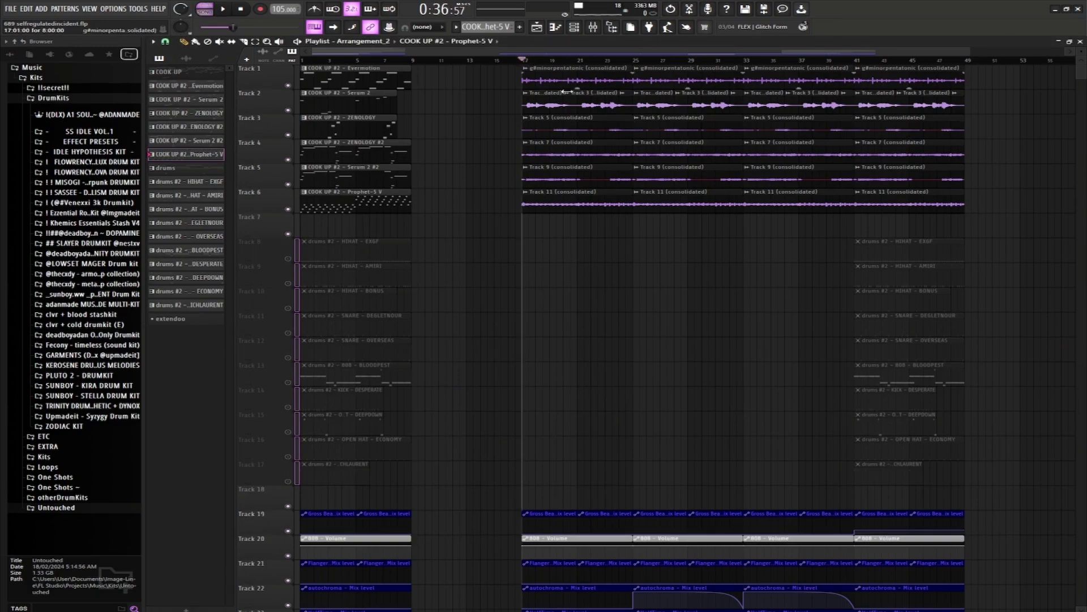
key(space)
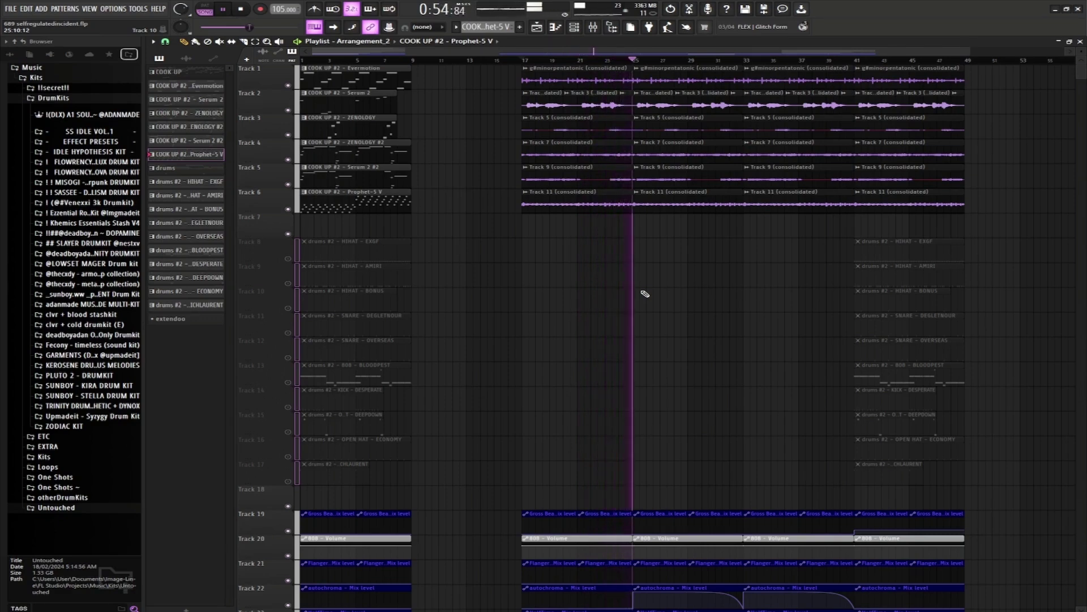
key(space)
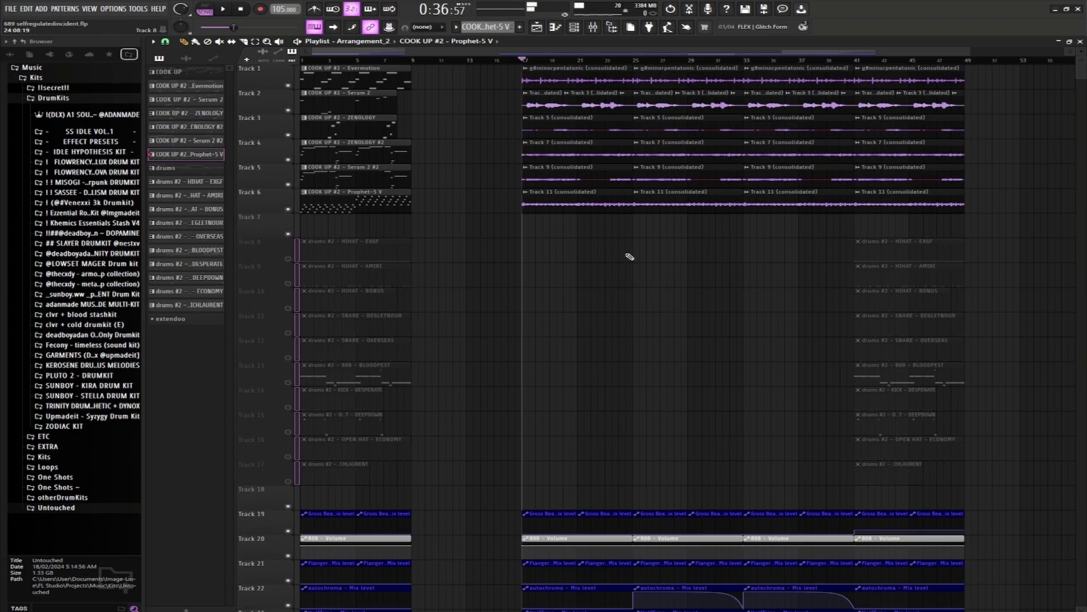
Review the melody bus final track's effects in the mixer.
click(594, 30)
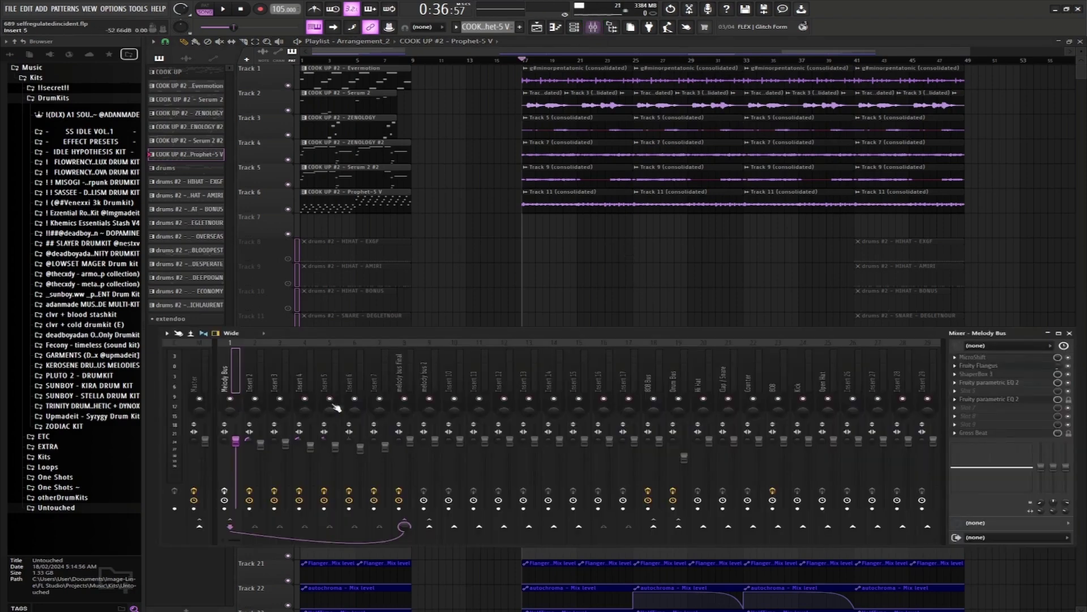
click(407, 372)
scroll(757, 289, down, 2)
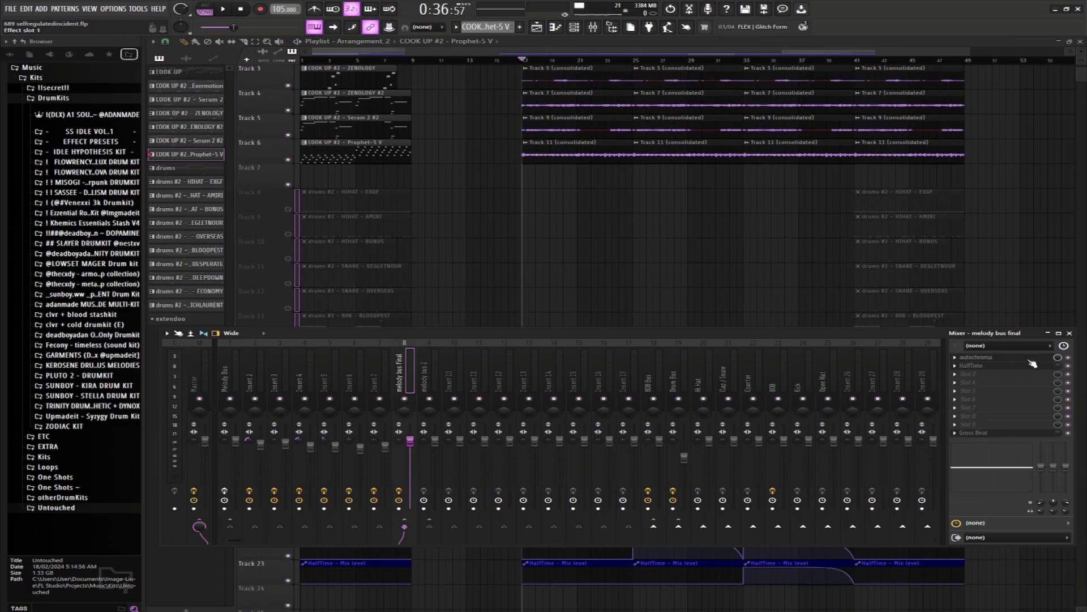
click(1070, 333)
Move the song position to bar 33 and play the arrangement from there, then stop.
click(638, 61)
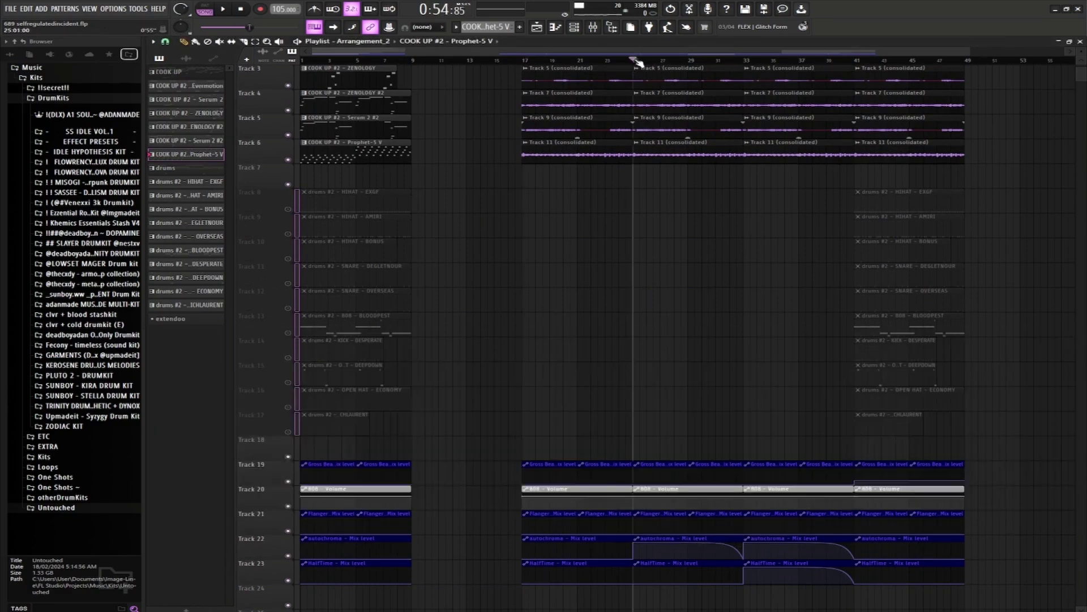
click(743, 60)
scroll(570, 310, up, 2)
key(space)
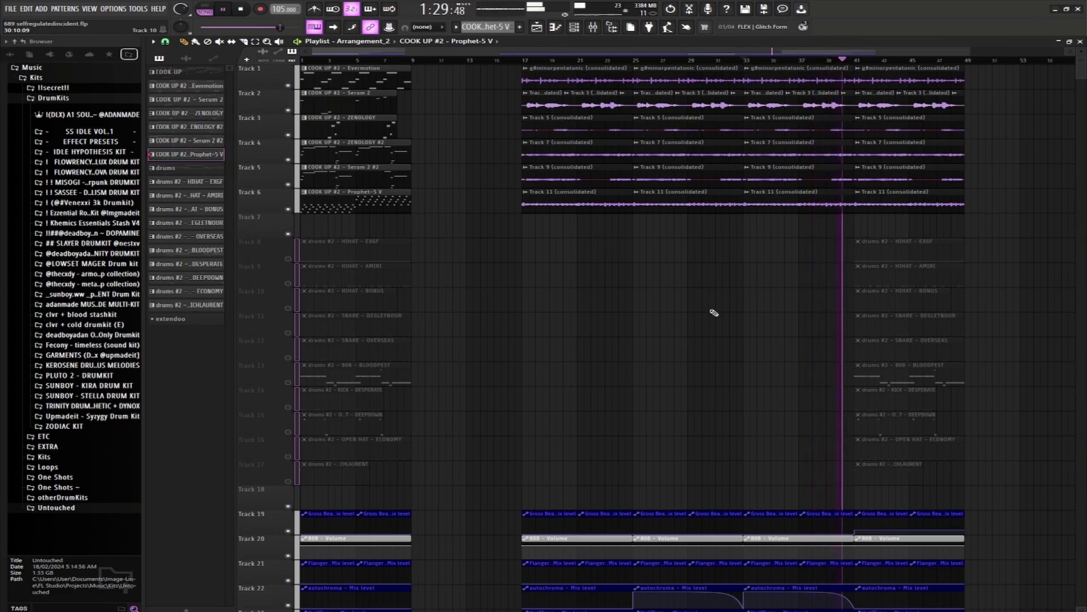
key(space)
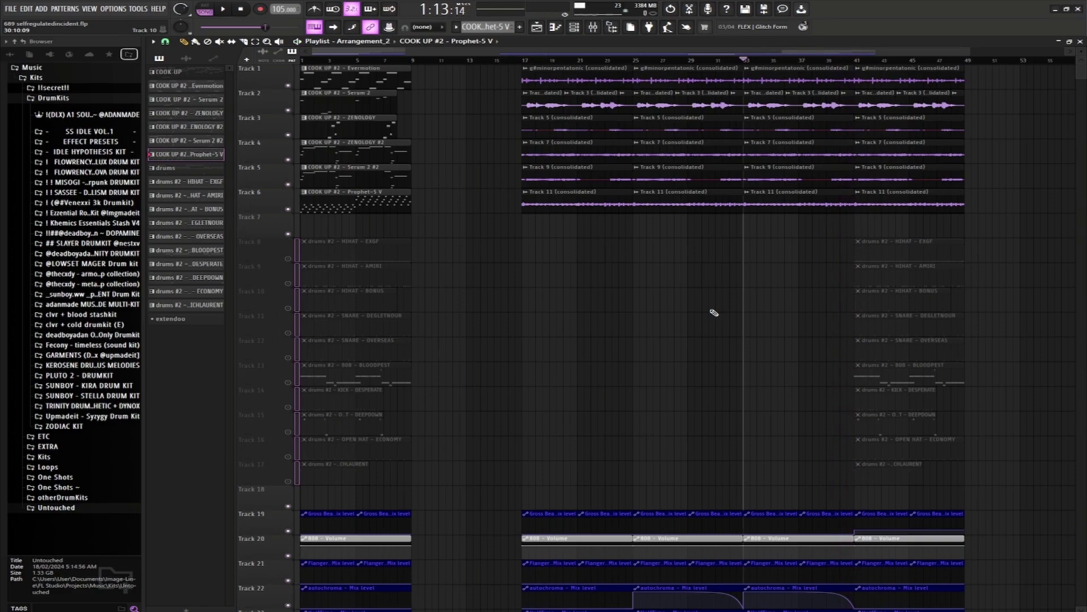
Open the HIHAT - EXGF clip on Track 8 in the piano roll.
scroll(714, 313, down, 3)
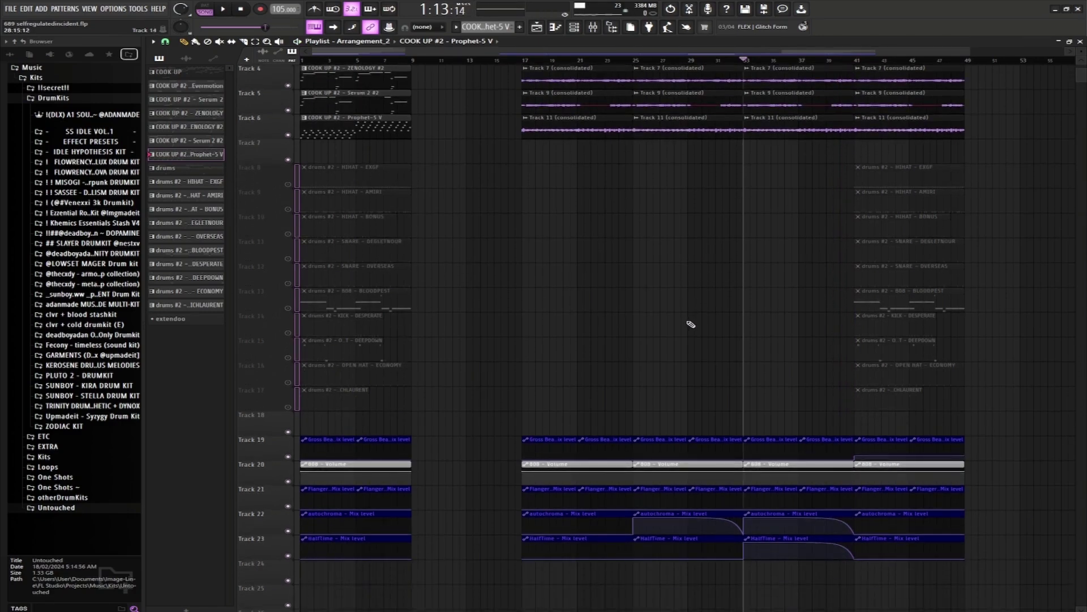
scroll(661, 325, up, 3)
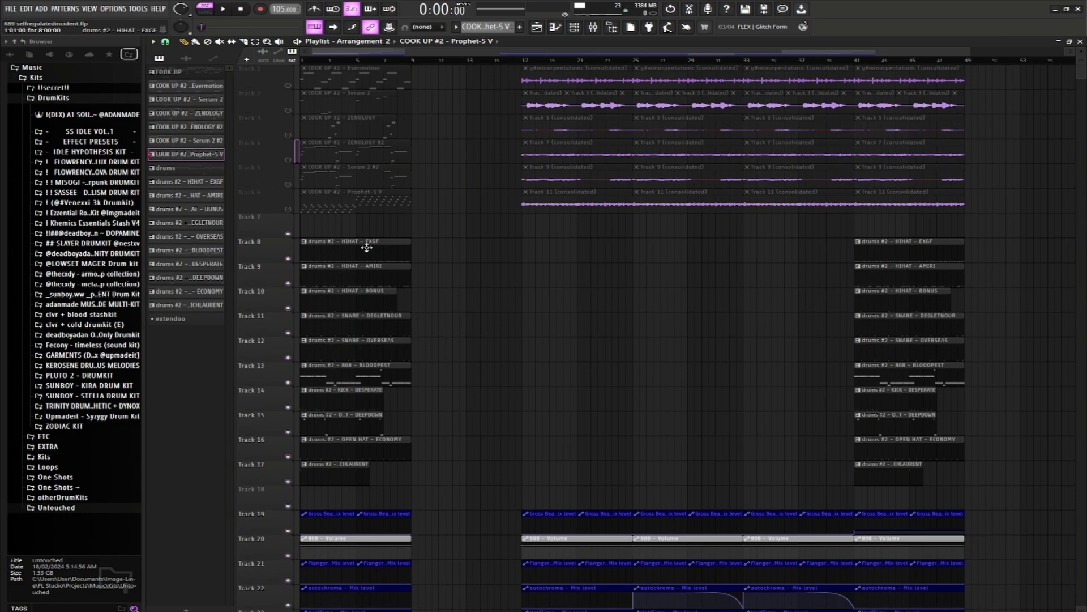
double_click(367, 248)
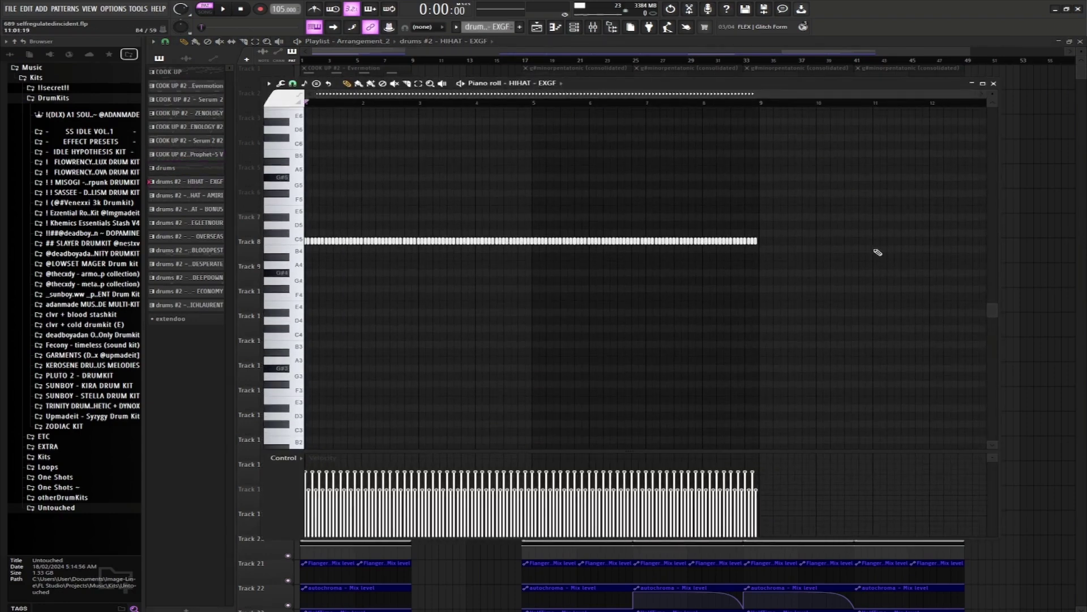
Select and deselect the C5 hi-hat notes, play the HIHAT - EXGF pattern, then close it.
drag(807, 214, 306, 293)
click(750, 263)
key(ctrl+a)
click(849, 185)
drag(852, 173, 305, 325)
click(626, 368)
key(space)
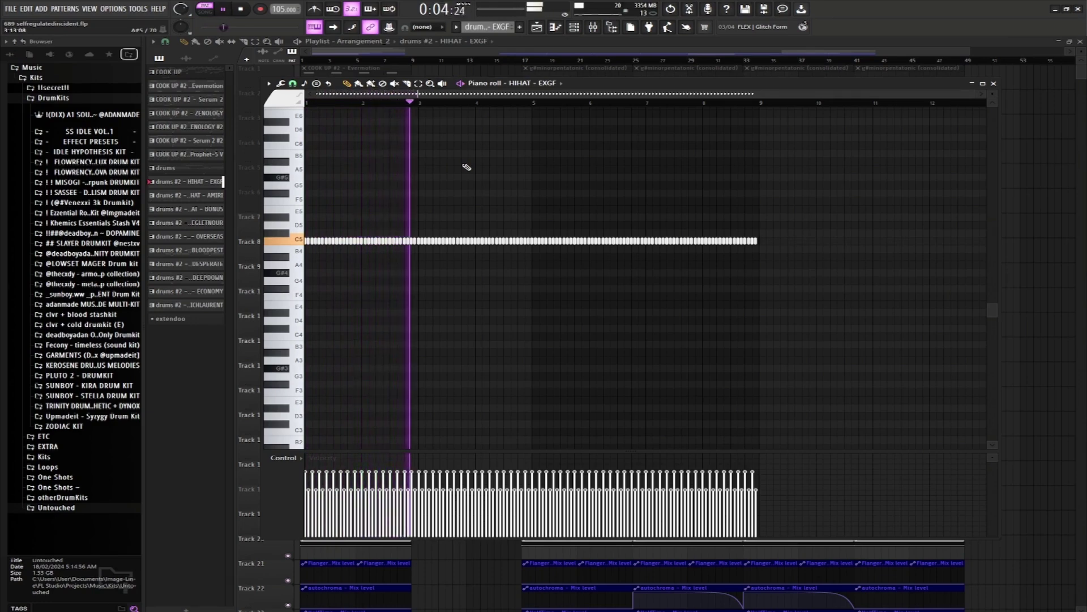
key(space)
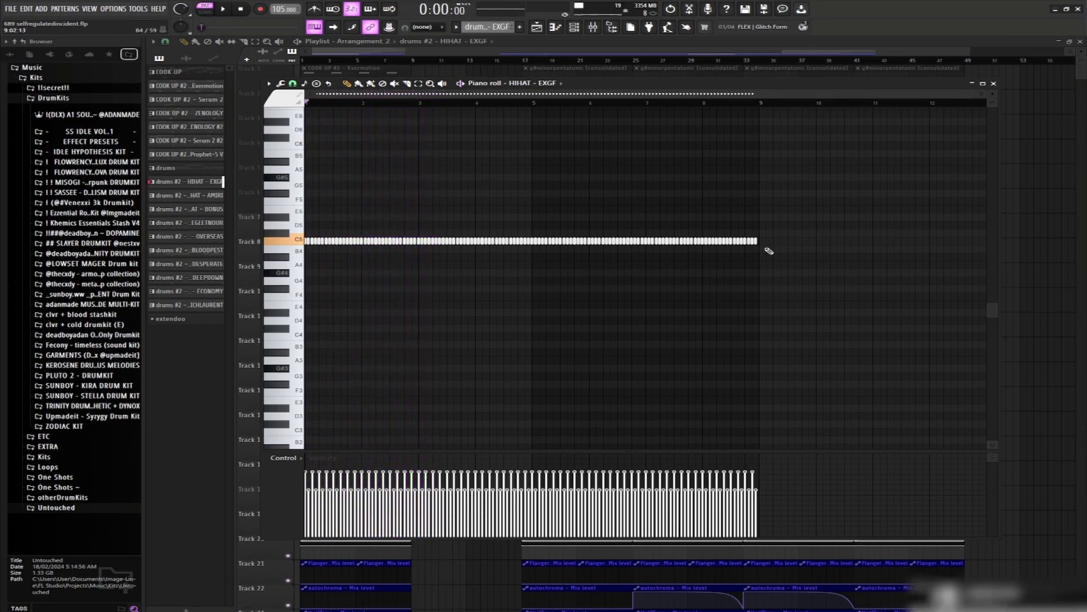
key(F7)
Open and audition the HIHAT - AMIRI pattern, then close its piano roll.
double_click(370, 272)
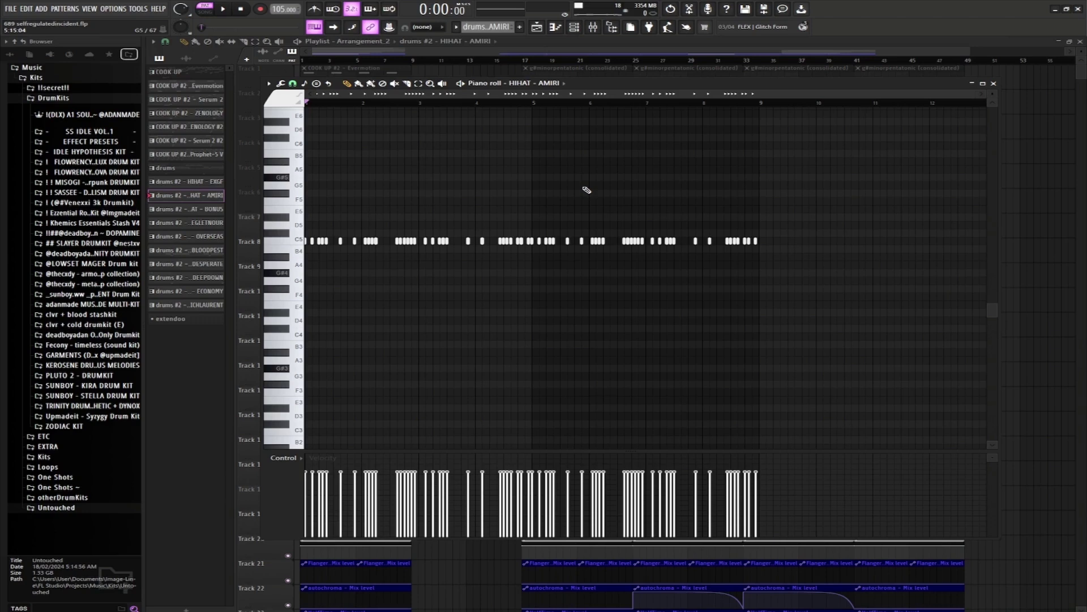
key(space)
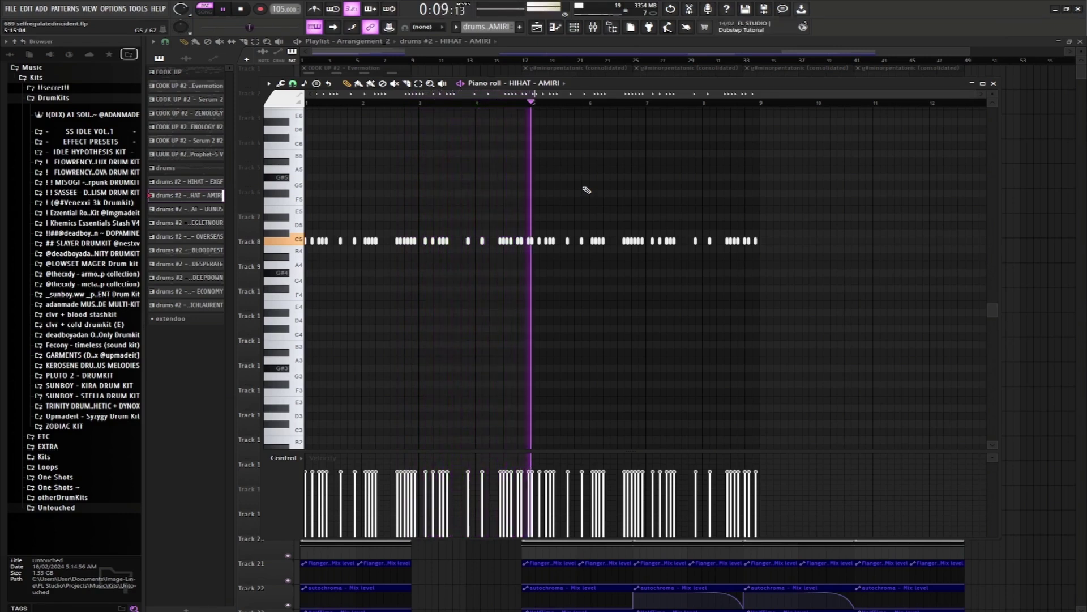
key(space)
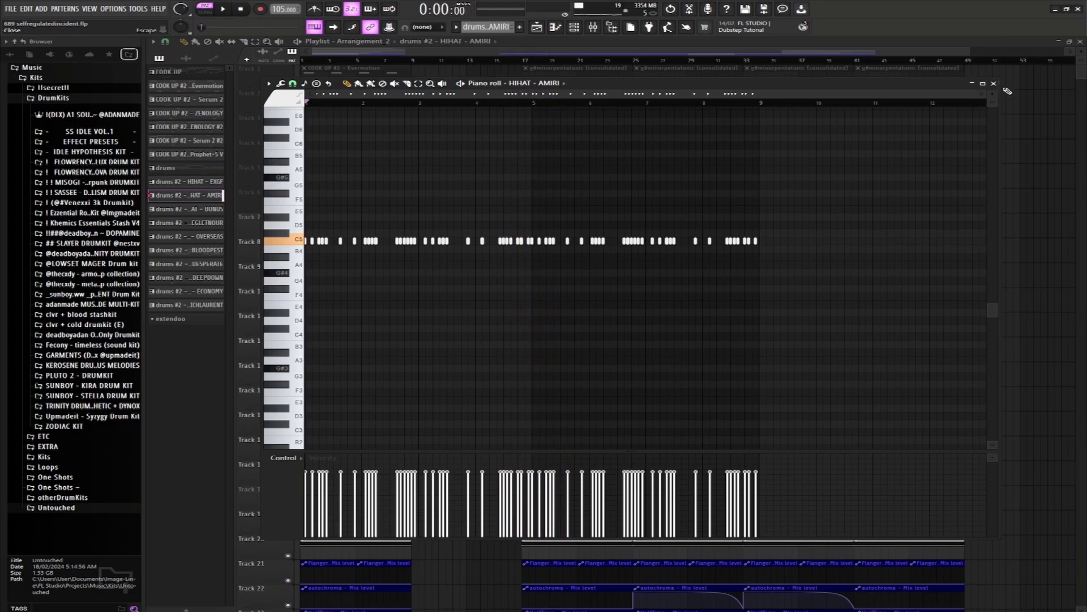
click(994, 85)
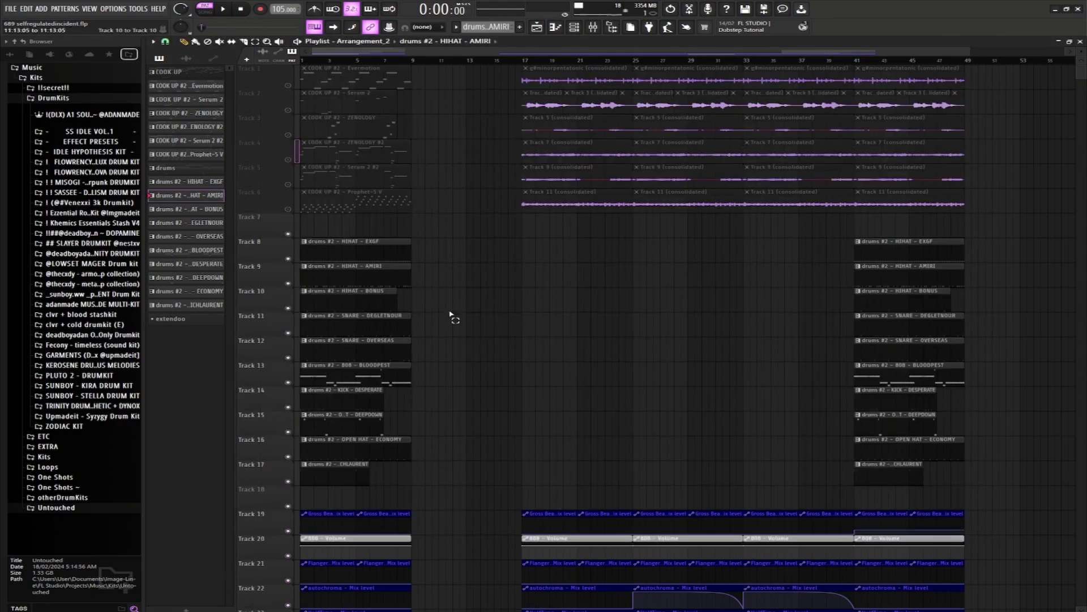
Open and audition the SNARE - DEGLETNOUR pattern, then close its piano roll.
drag(465, 236, 342, 286)
scroll(444, 301, down, 1)
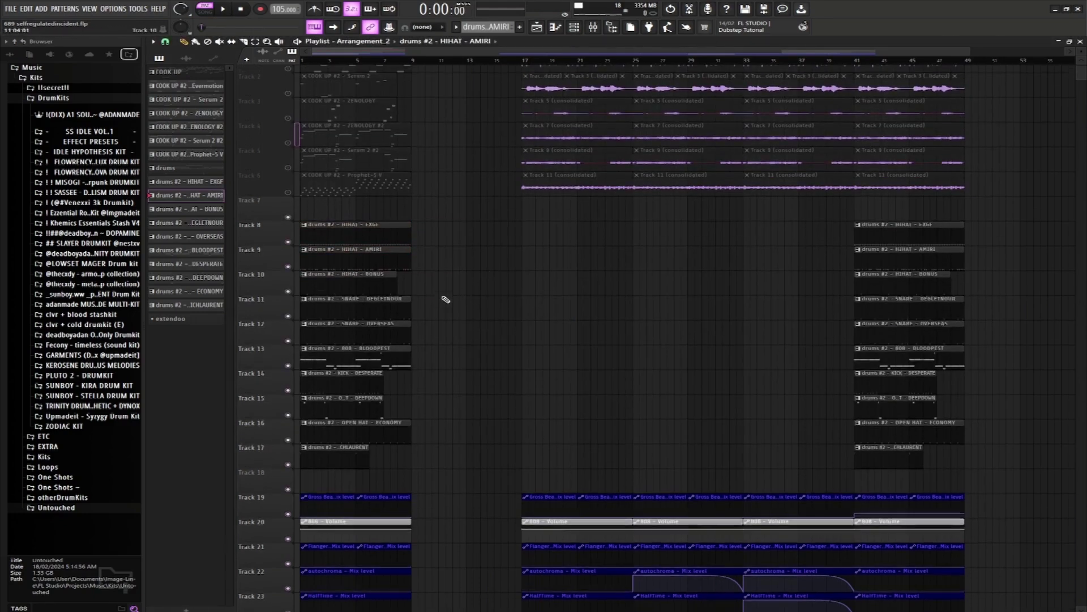
double_click(403, 299)
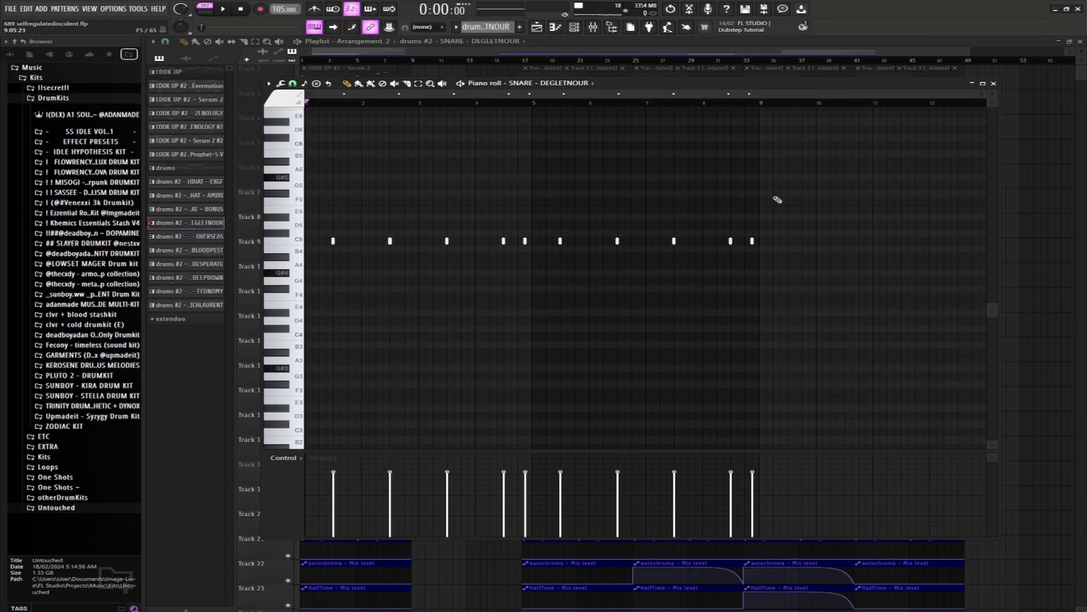
key(space)
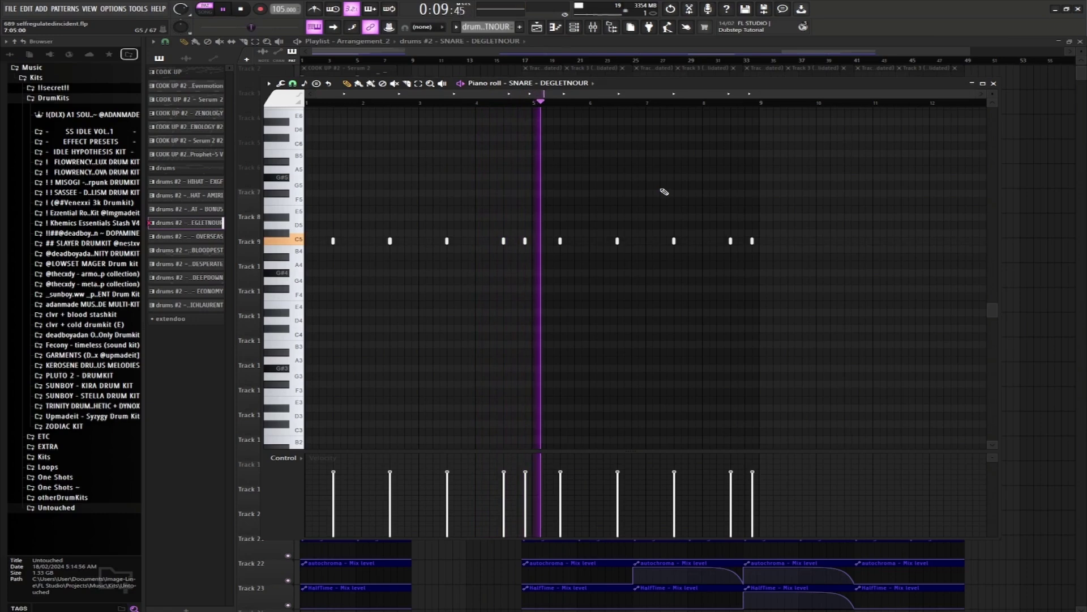
key(space)
key(F7)
Open and audition the SNARE - OVERSEAS pattern, then close its piano roll.
double_click(357, 325)
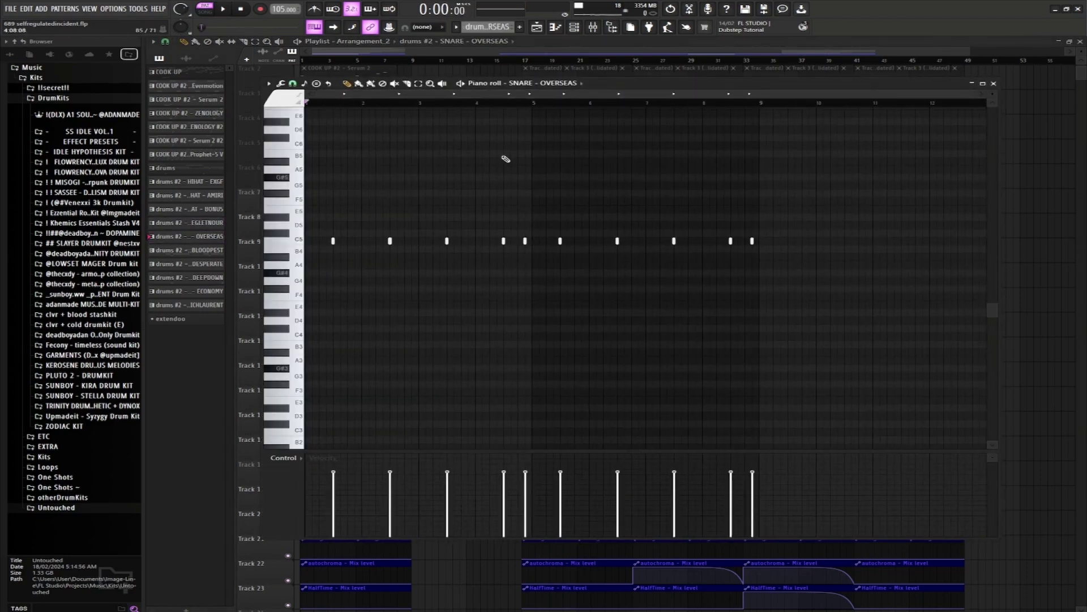
key(space)
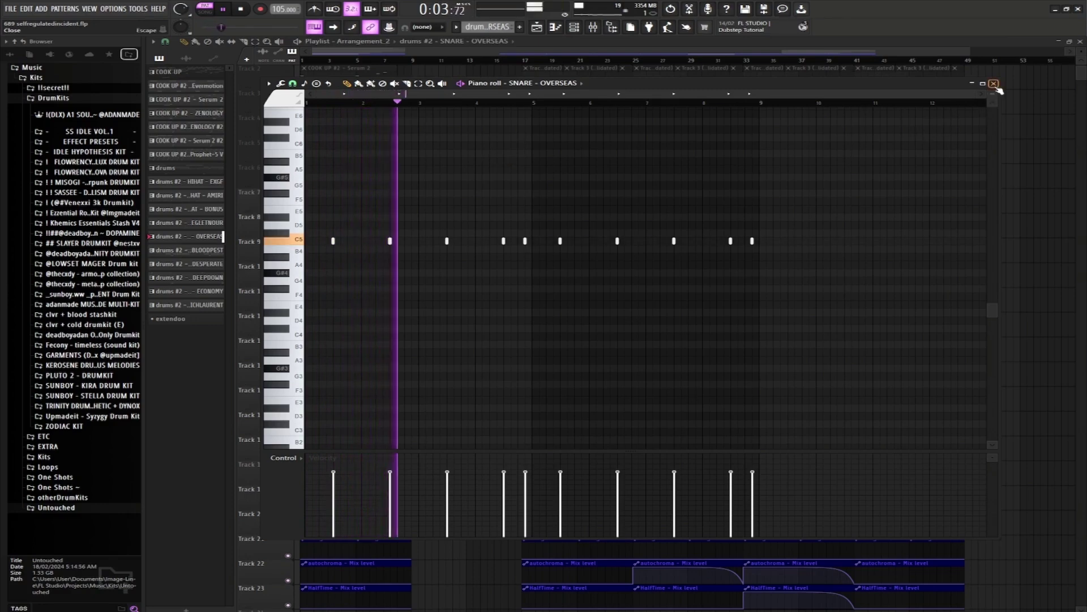
key(space)
click(994, 83)
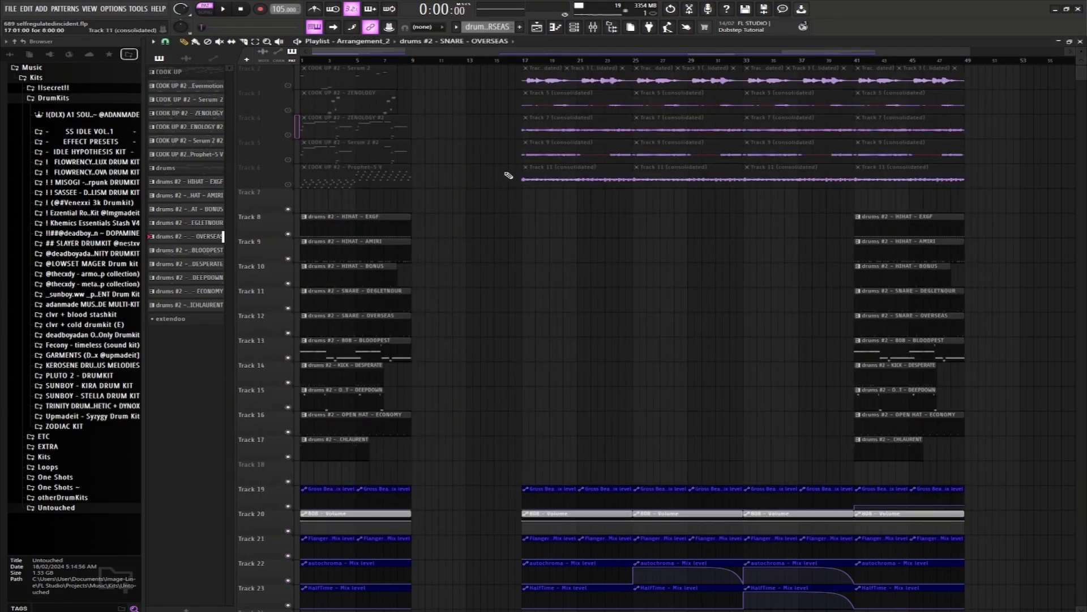
Audition the HIHAT - BONUS pattern in the piano roll, then return to the arrangement.
double_click(362, 283)
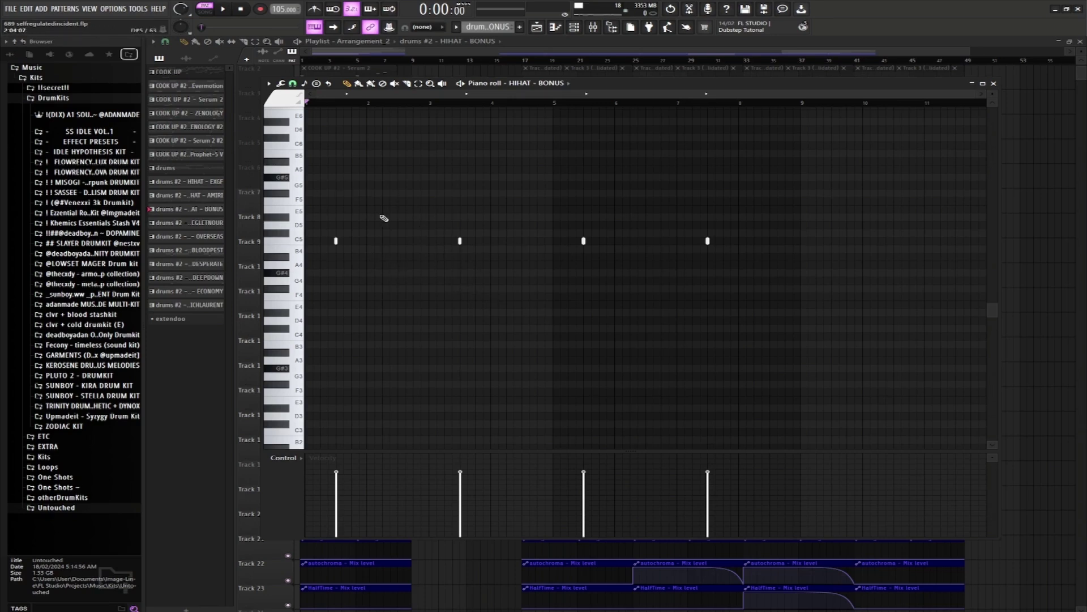
key(space)
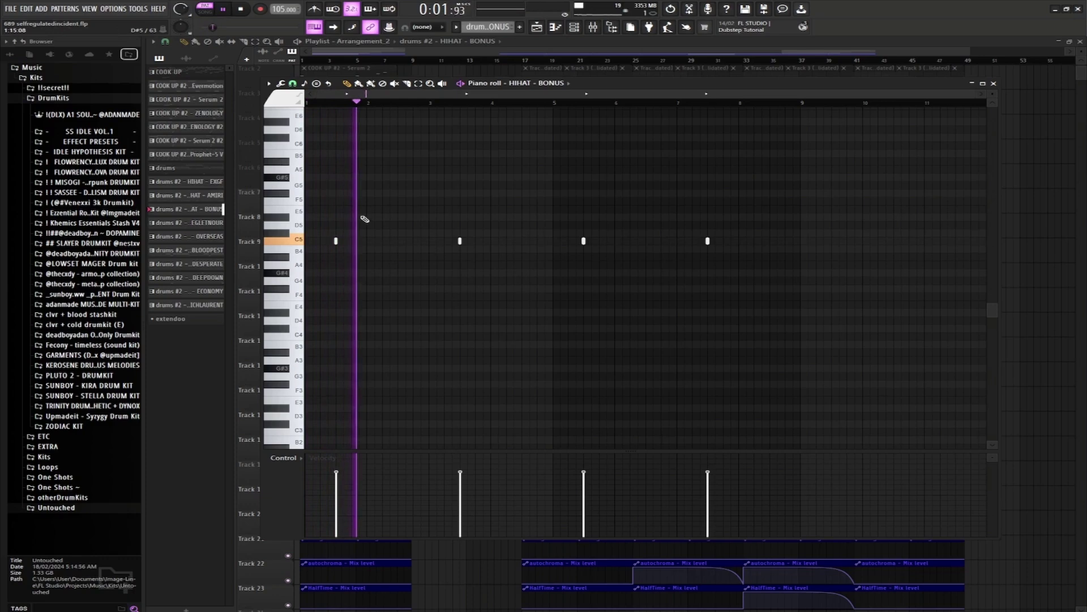
key(space)
key(F7)
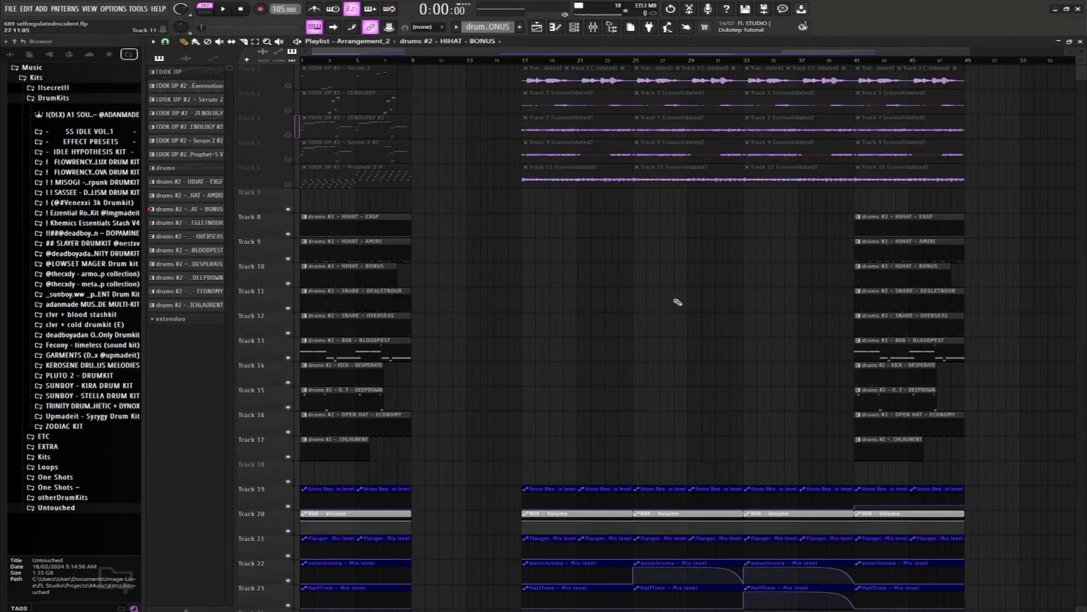
Open and play the OPEN HAT - DEEPDOWN pattern, then close its notes.
double_click(343, 396)
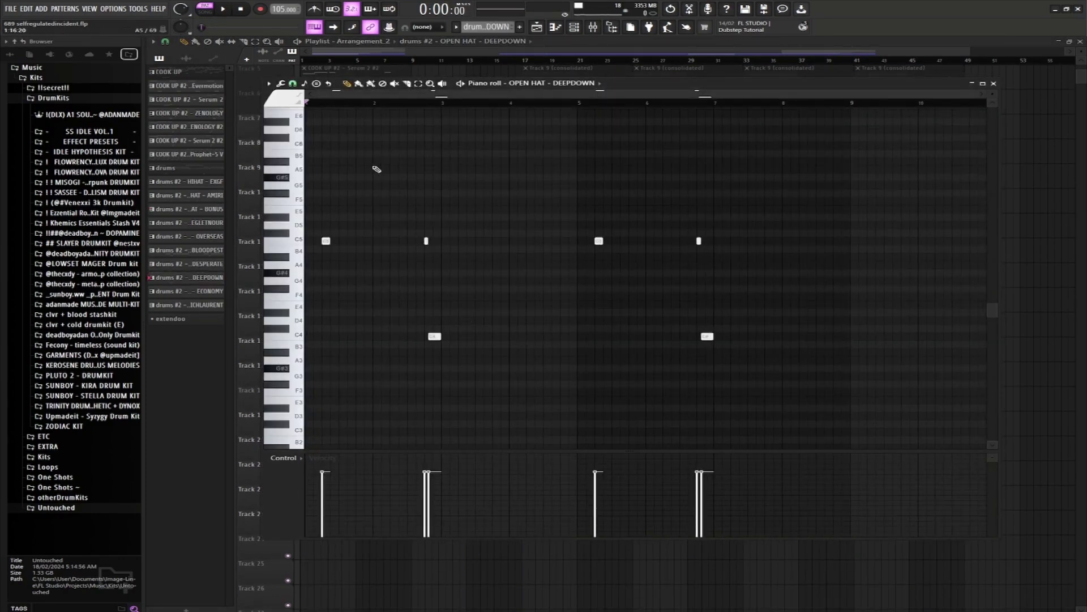
key(space)
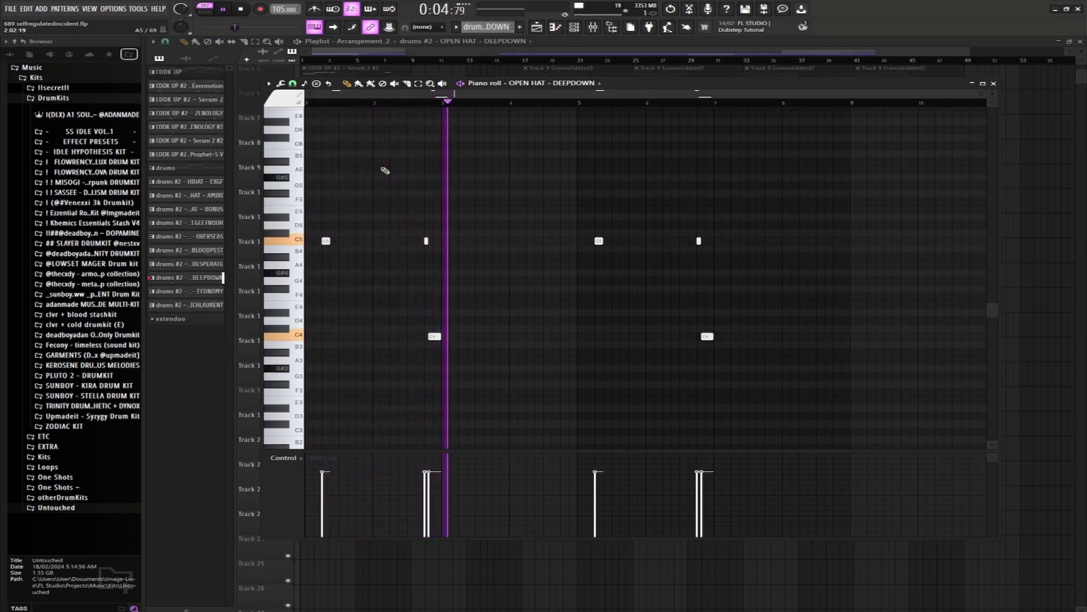
key(space)
click(993, 83)
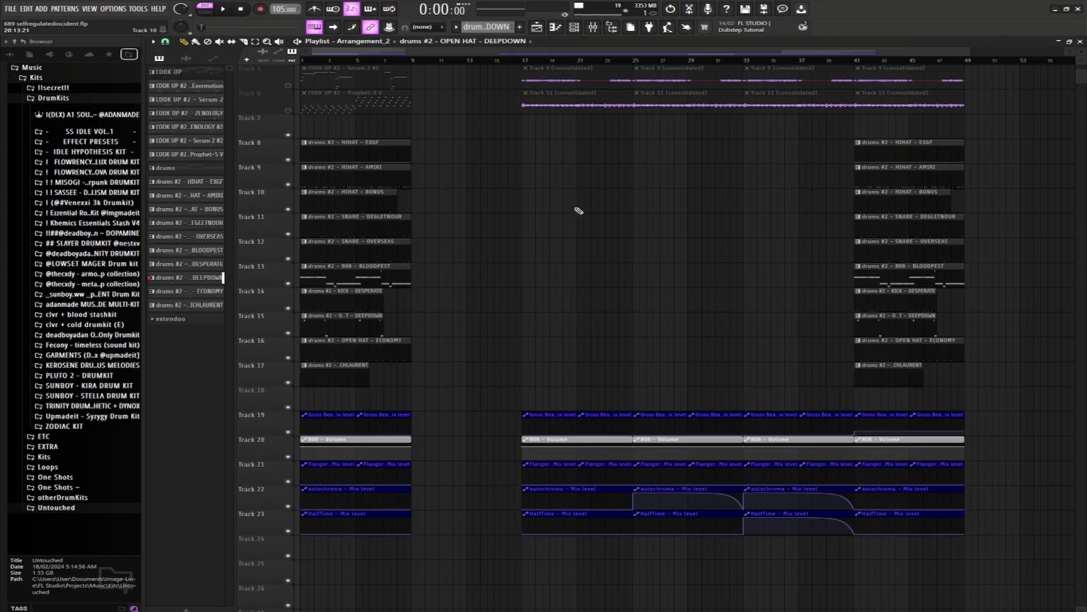
Open and play the OPEN HAT - ECONOMY pattern, then return to the playlist.
double_click(404, 350)
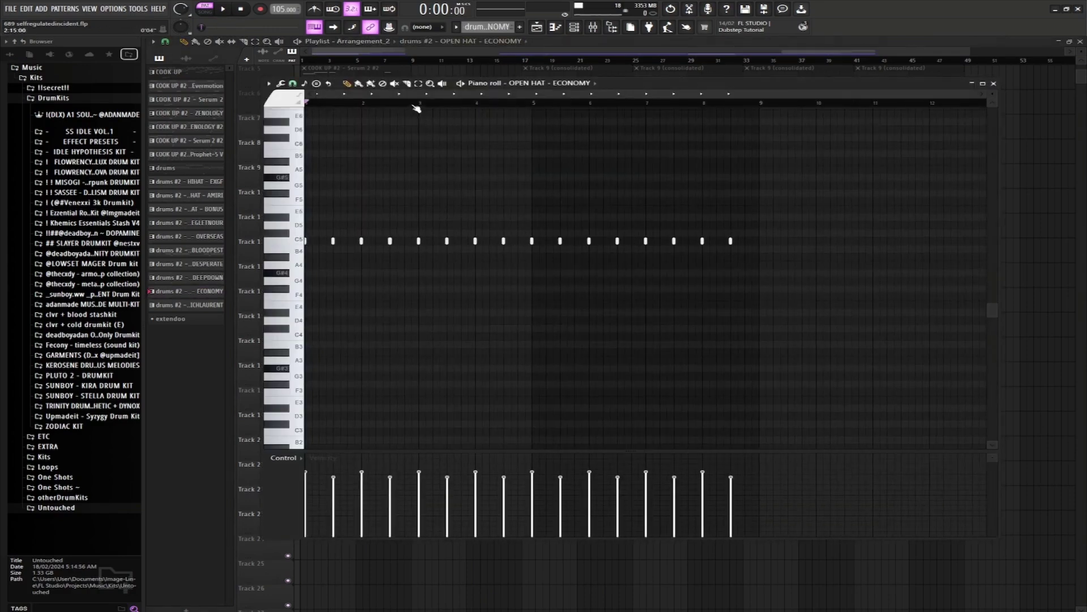
key(space)
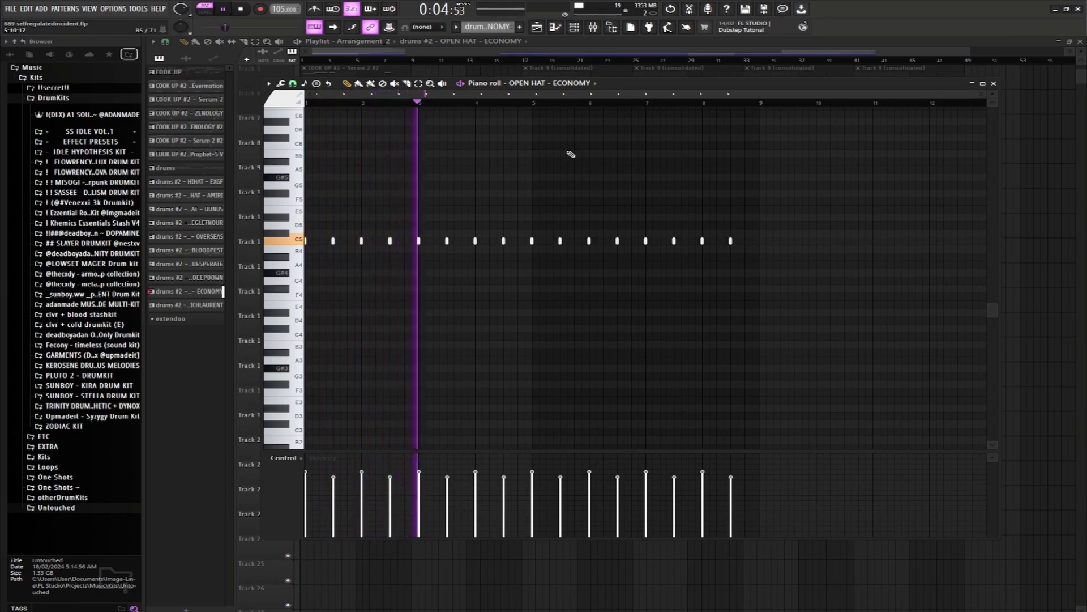
key(space)
key(F7)
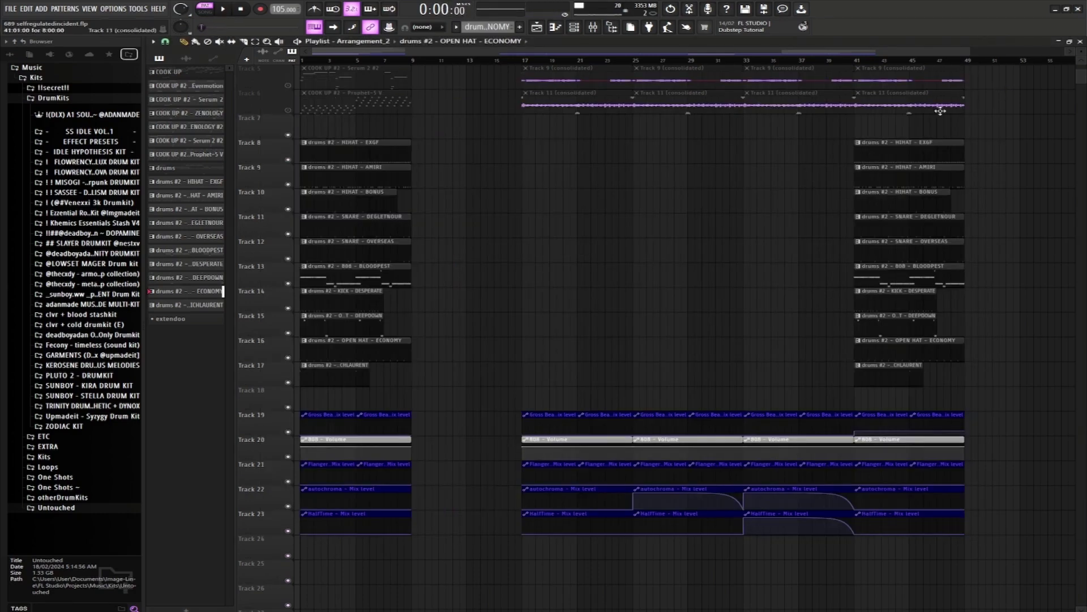
double_click(396, 369)
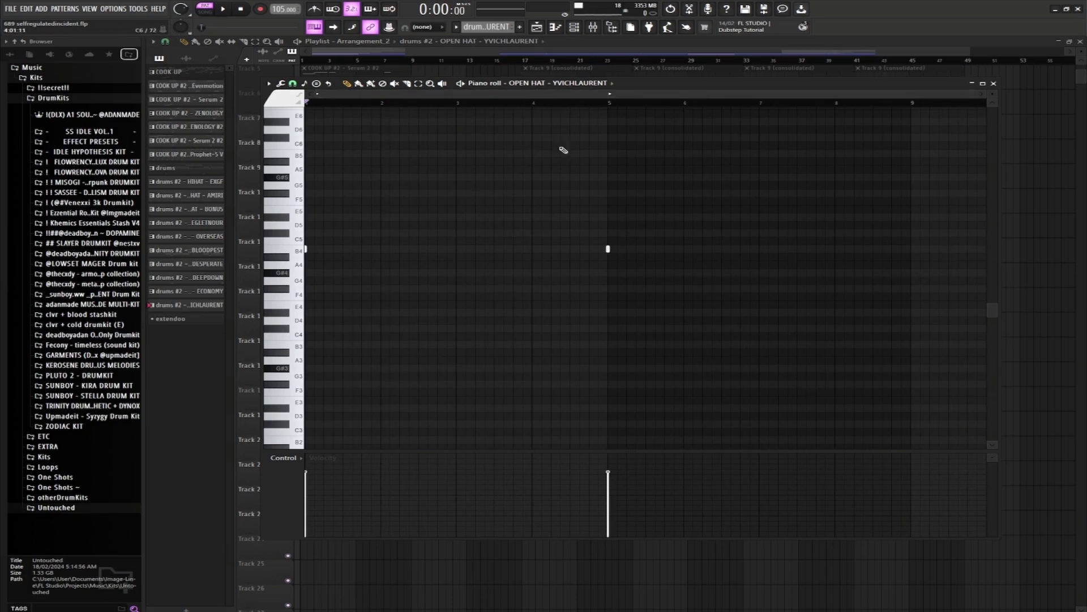
key(space)
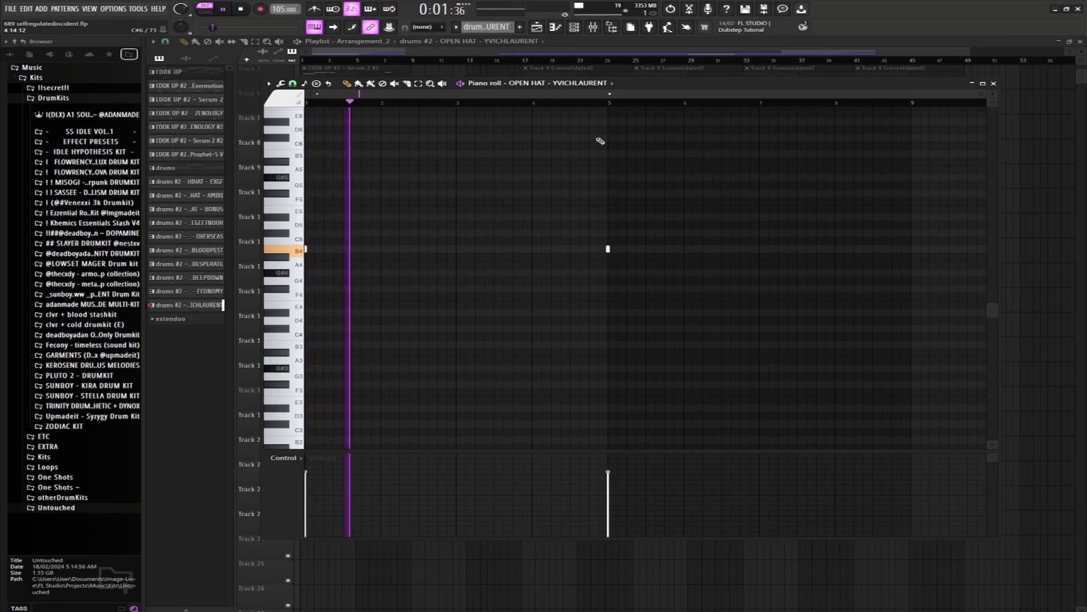
key(space)
click(993, 83)
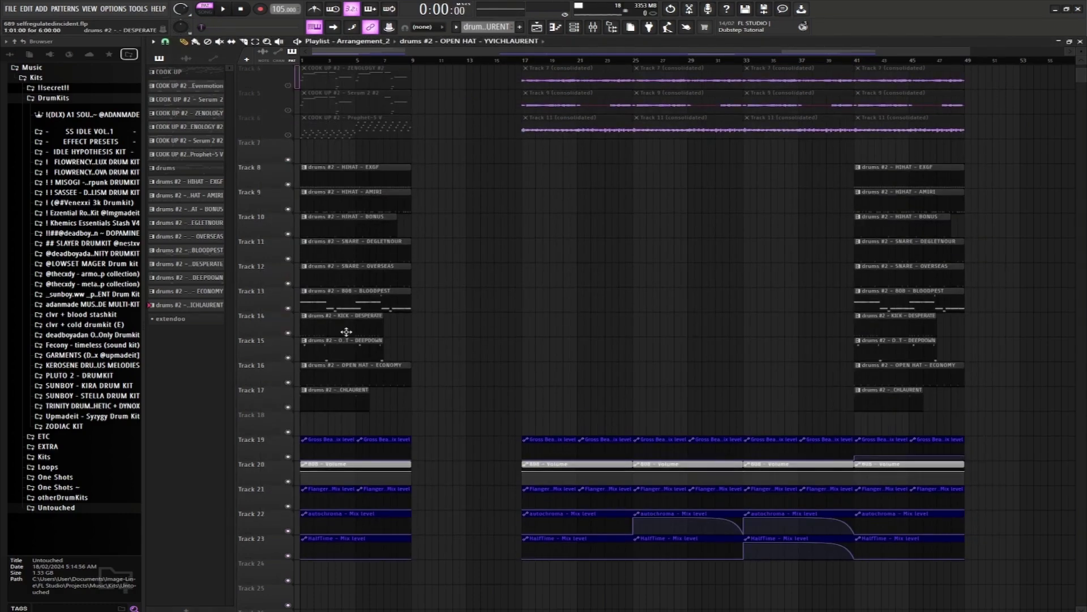
double_click(350, 313)
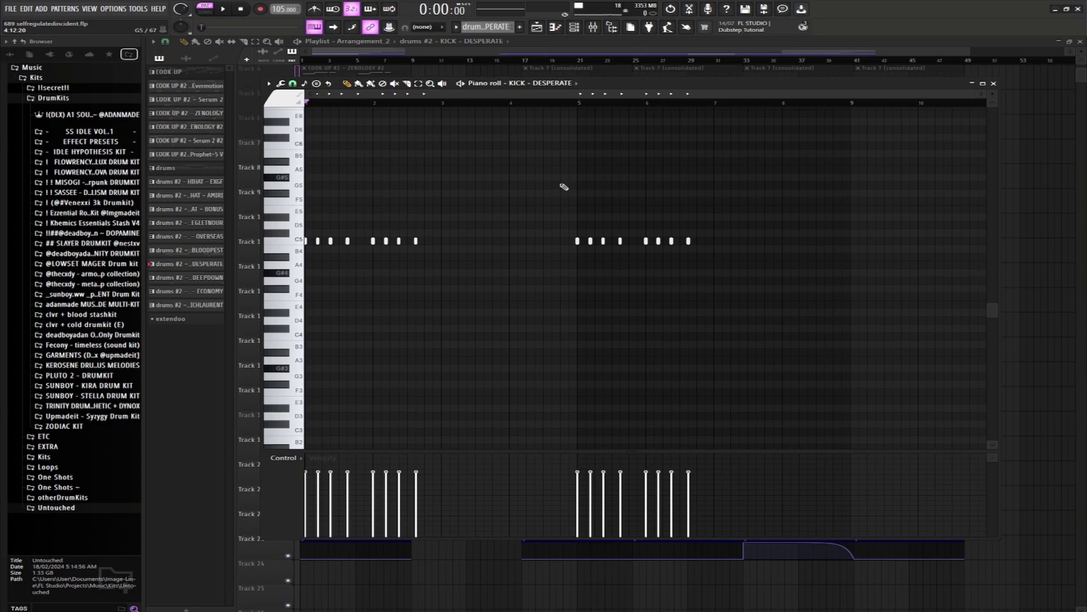
key(space)
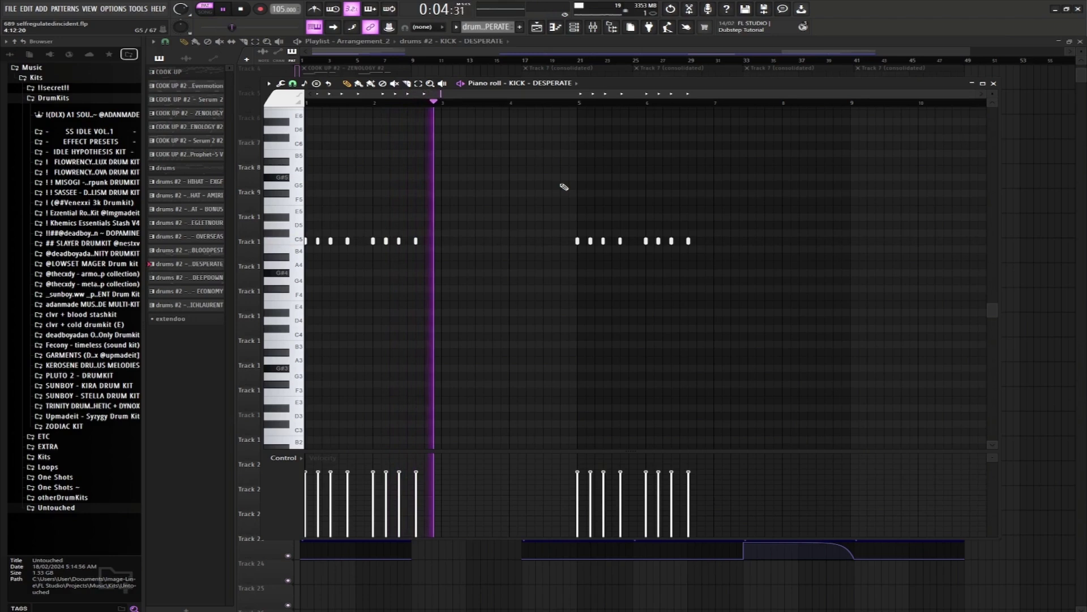
key(space)
click(993, 83)
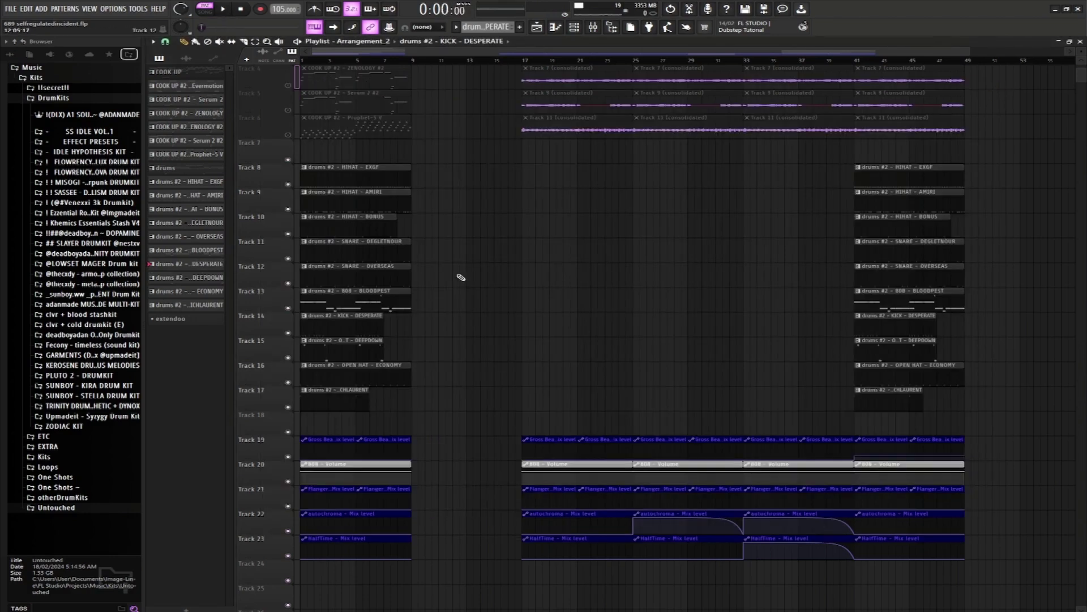
double_click(377, 306)
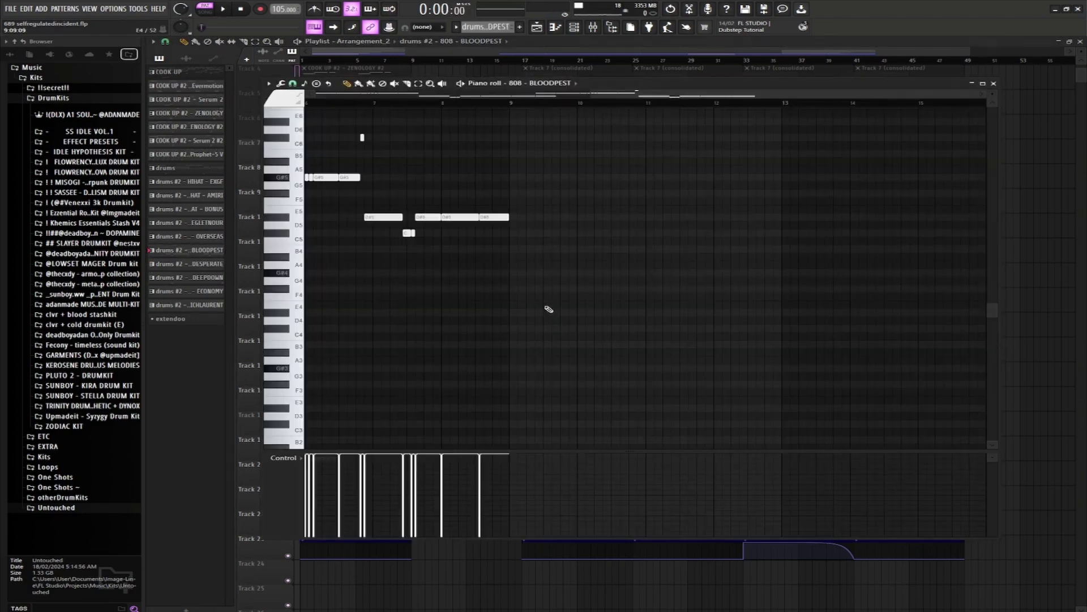
scroll(486, 205, up, 3)
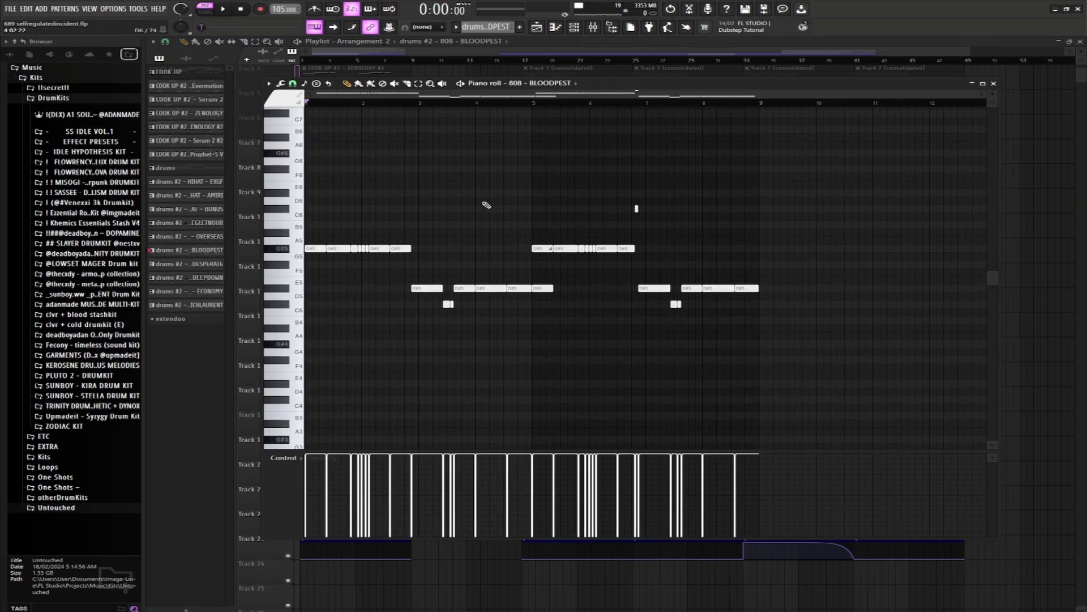
key(space)
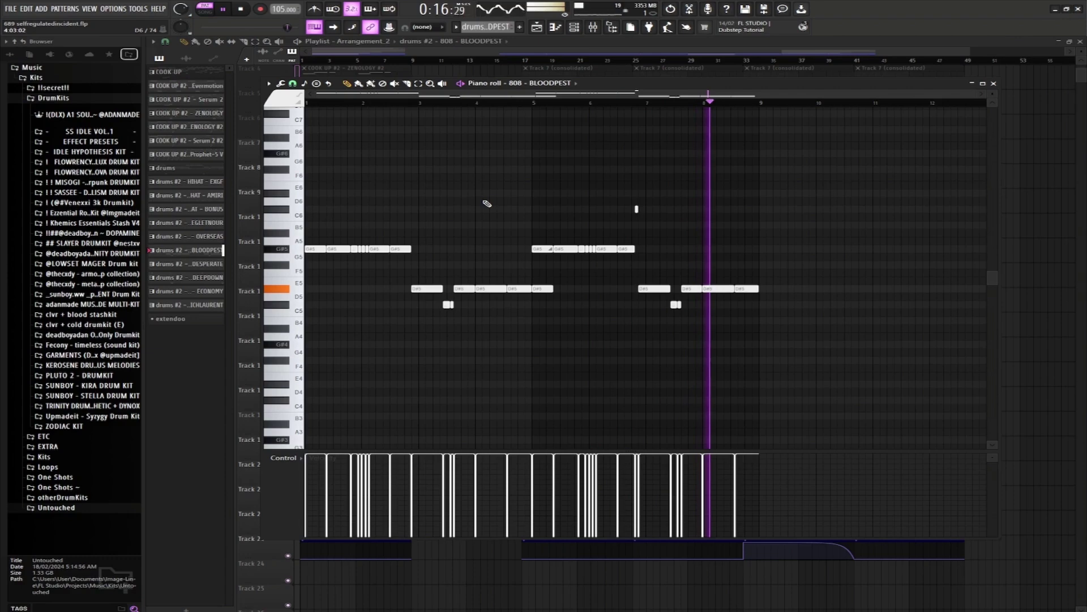
key(space)
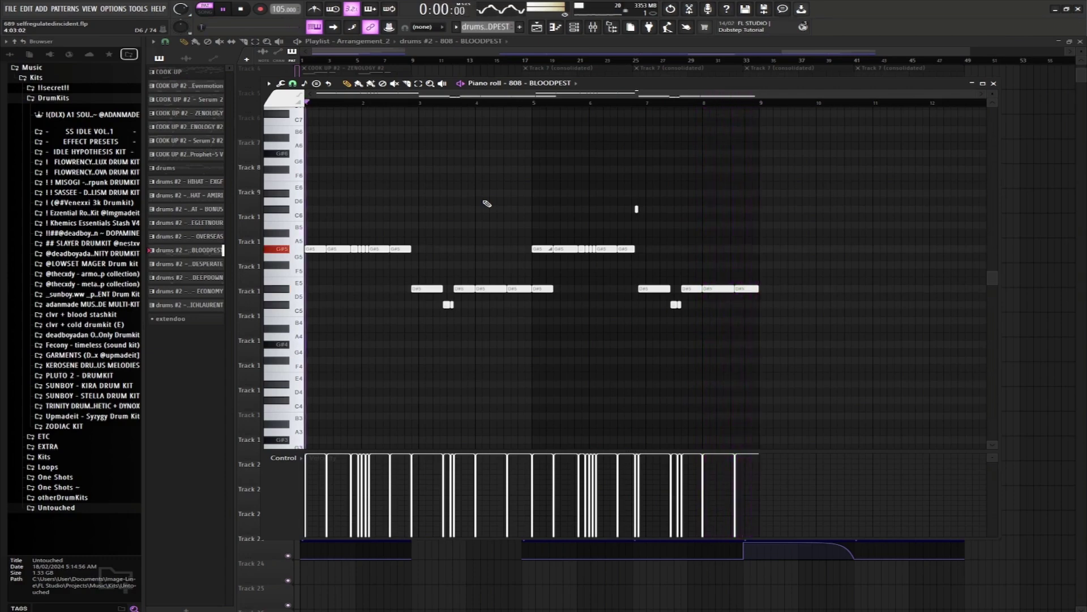
click(994, 83)
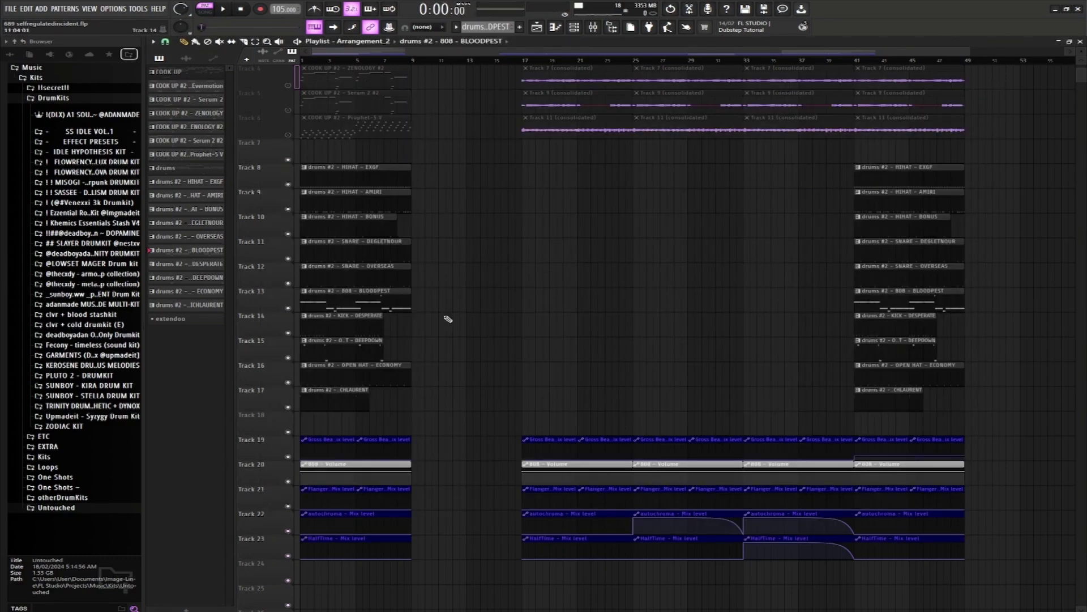
Unmute melody Tracks 1–6, mute the KICK - DESPERATE Track 14, and play the arrangement.
scroll(816, 267, up, 3)
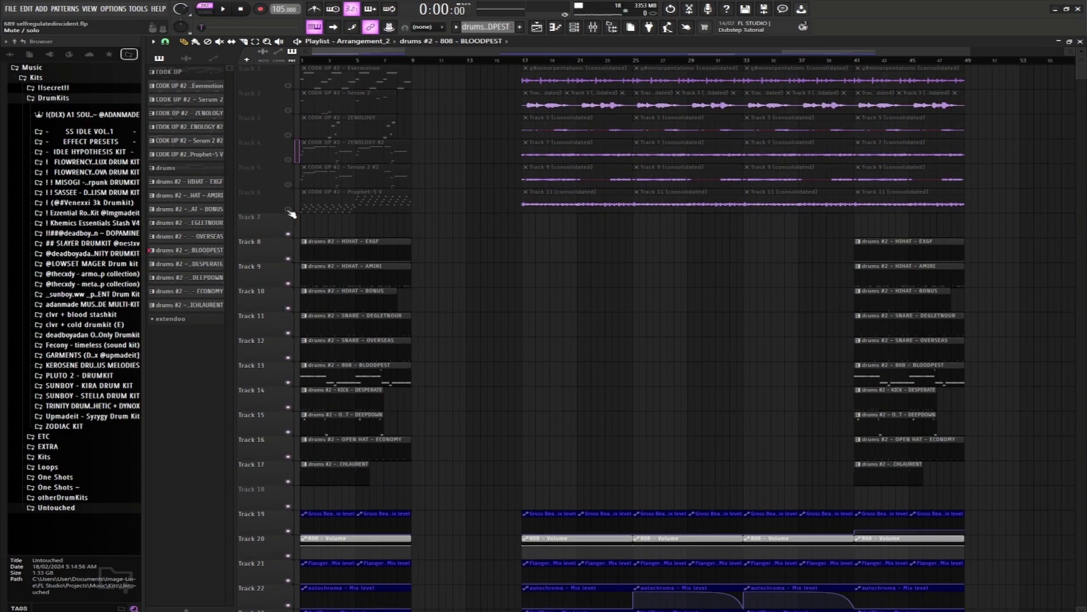
drag(288, 210, 293, 91)
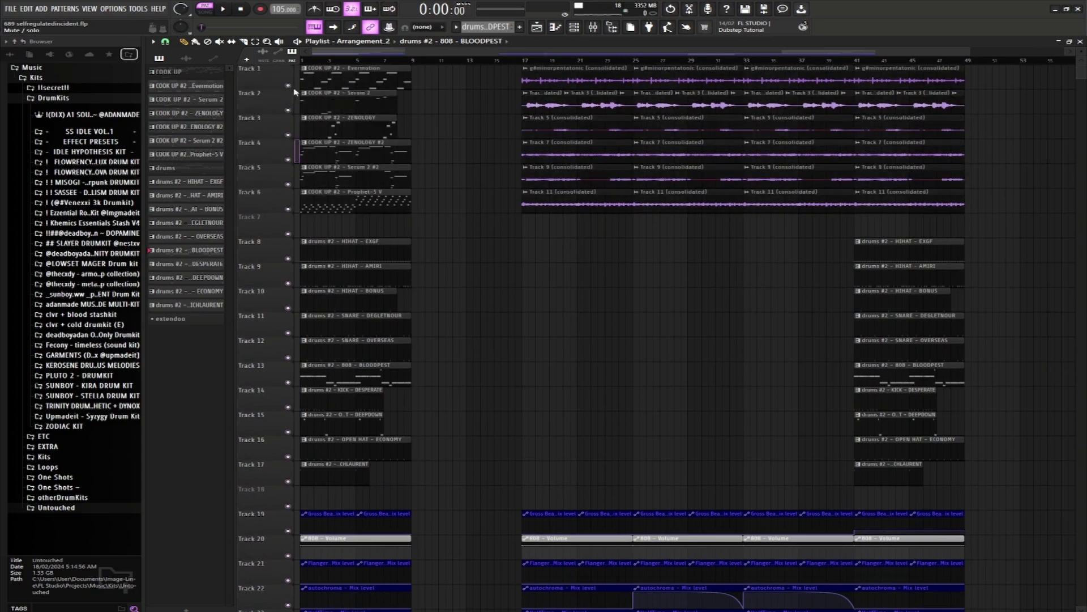
click(288, 407)
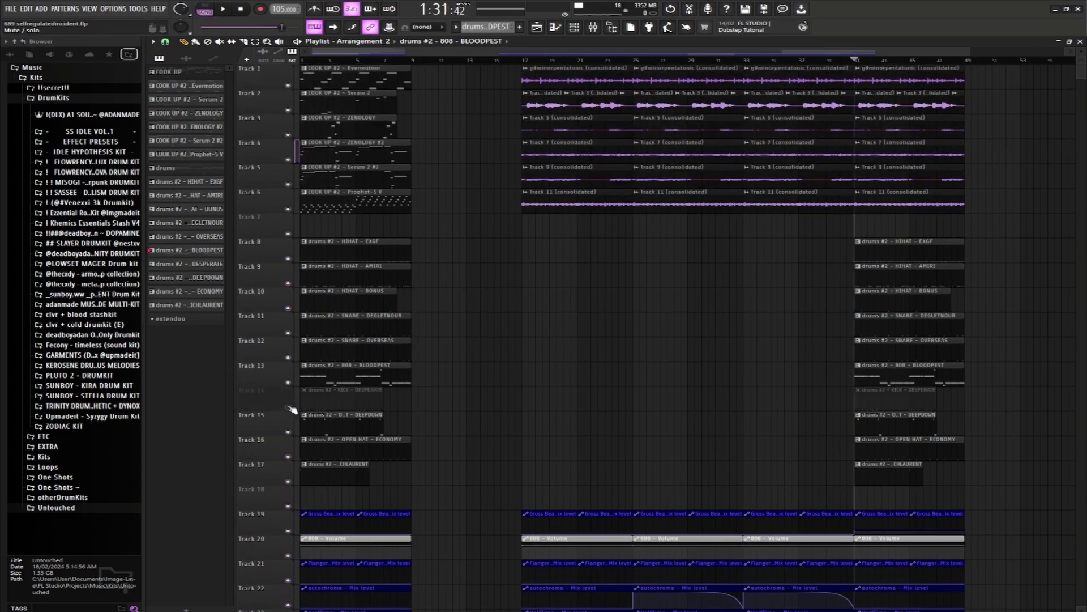
key(space)
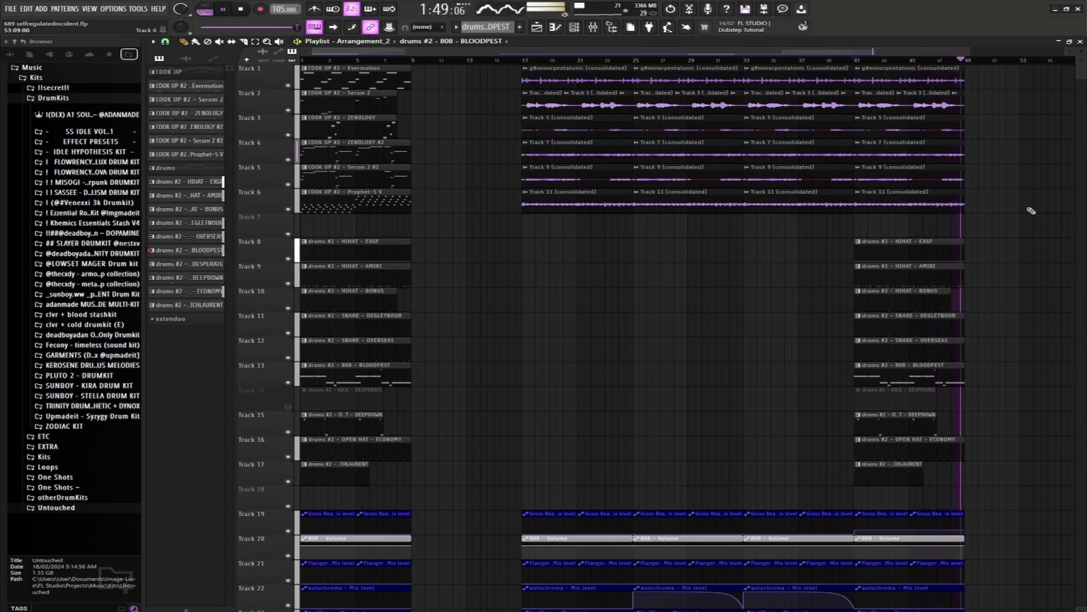
Play the arrangement with only the kick drum, then briefly unmute and re-mute the 808 Track 13.
key(space)
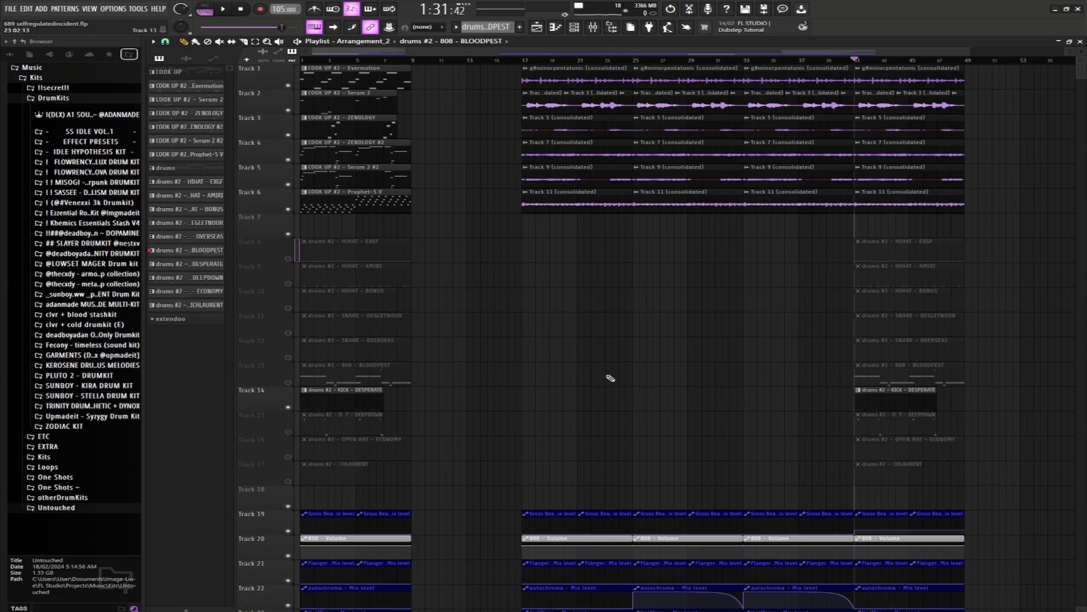
key(space)
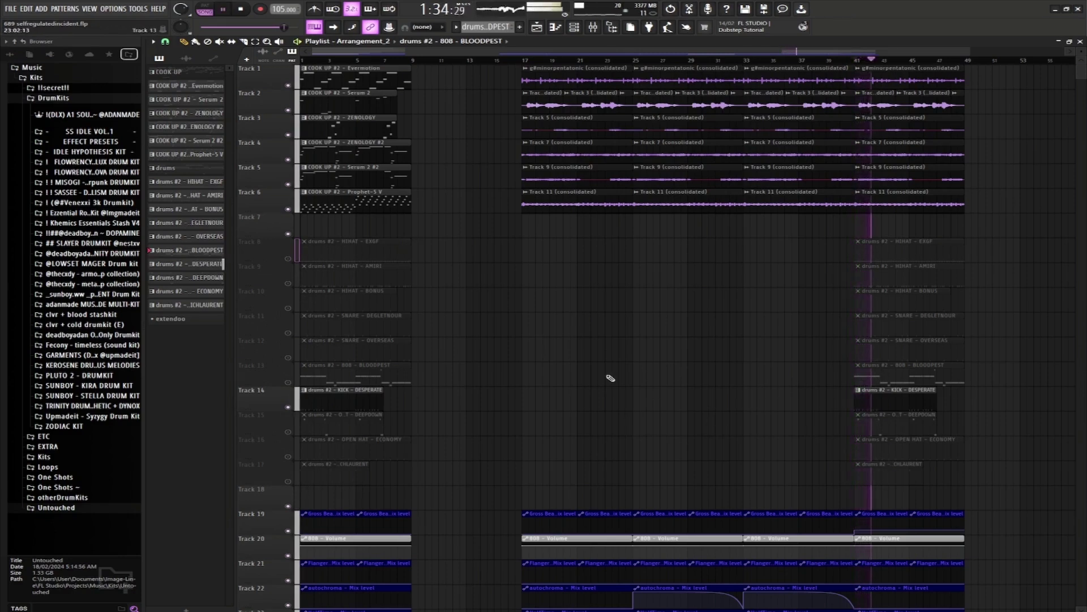
key(space)
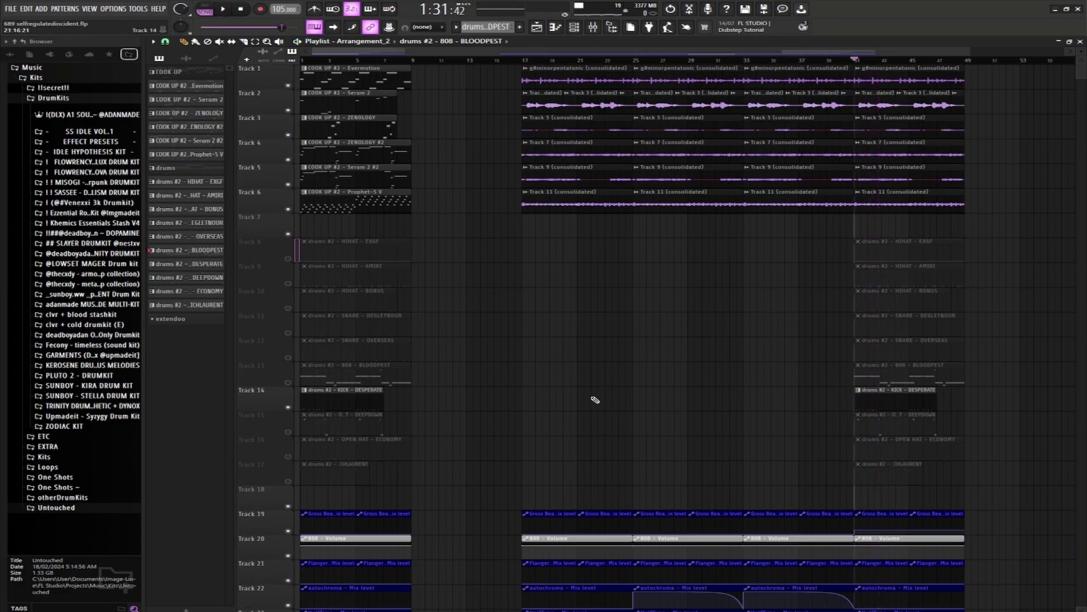
click(286, 383)
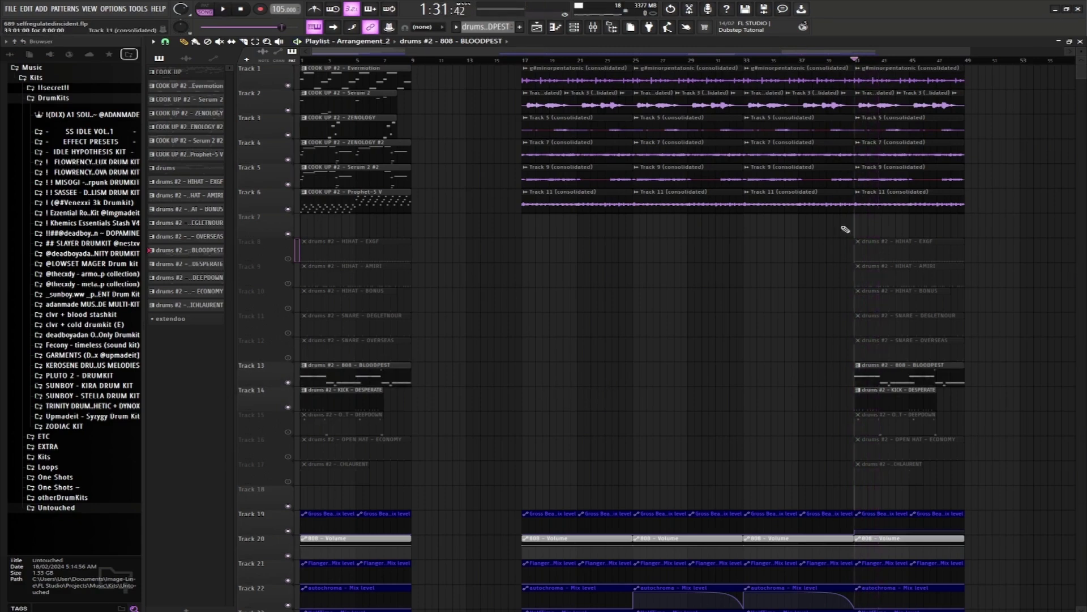
click(288, 382)
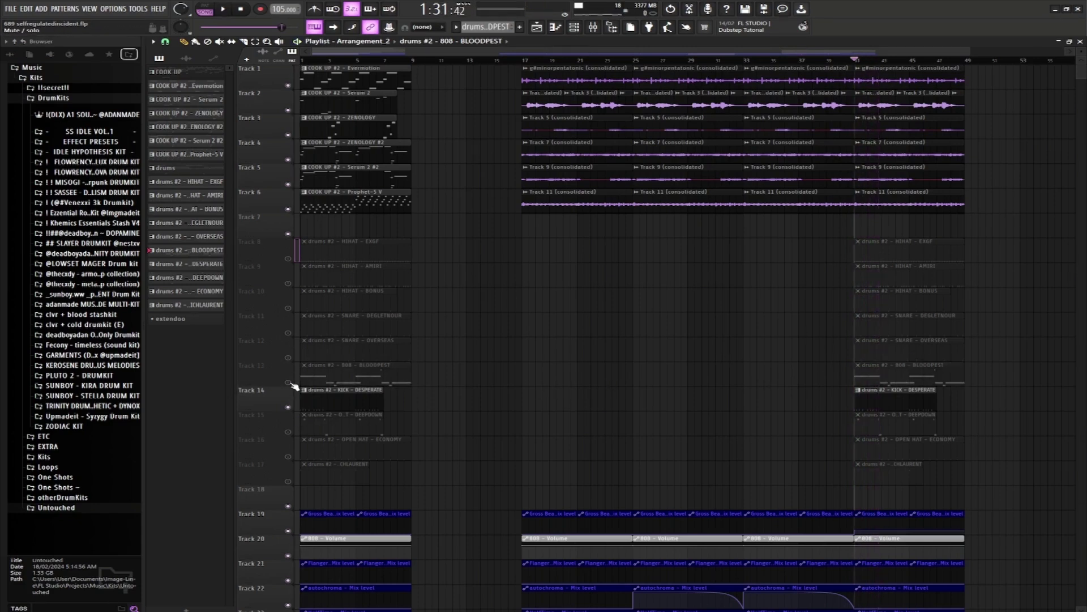
Play from bar 41 bringing the 808 back in, then stop and mute Tracks 13 and 14.
key(space)
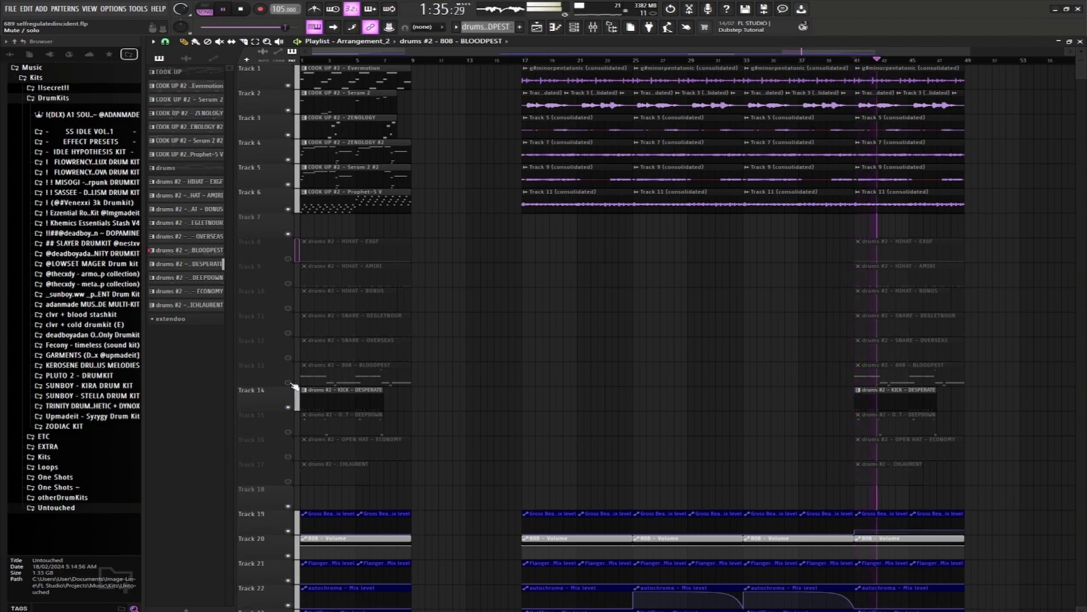
click(289, 383)
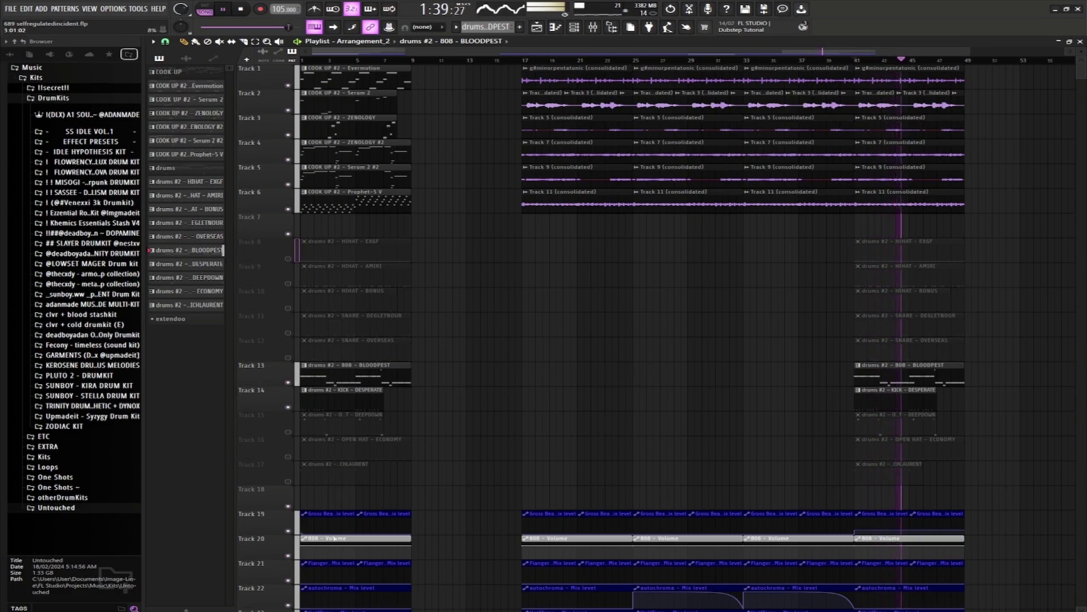
key(space)
click(288, 383)
click(287, 407)
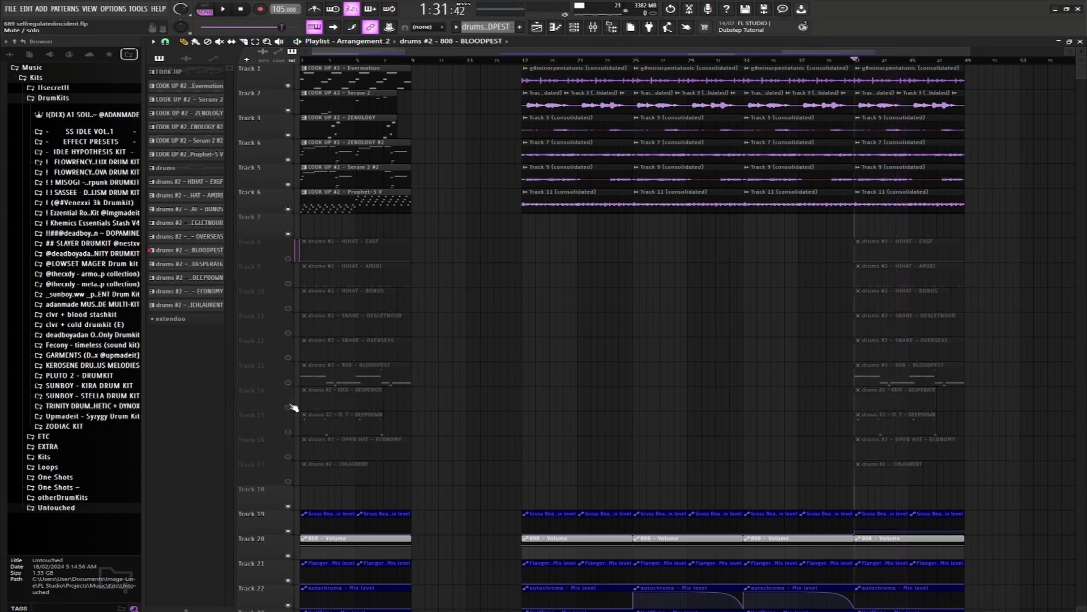